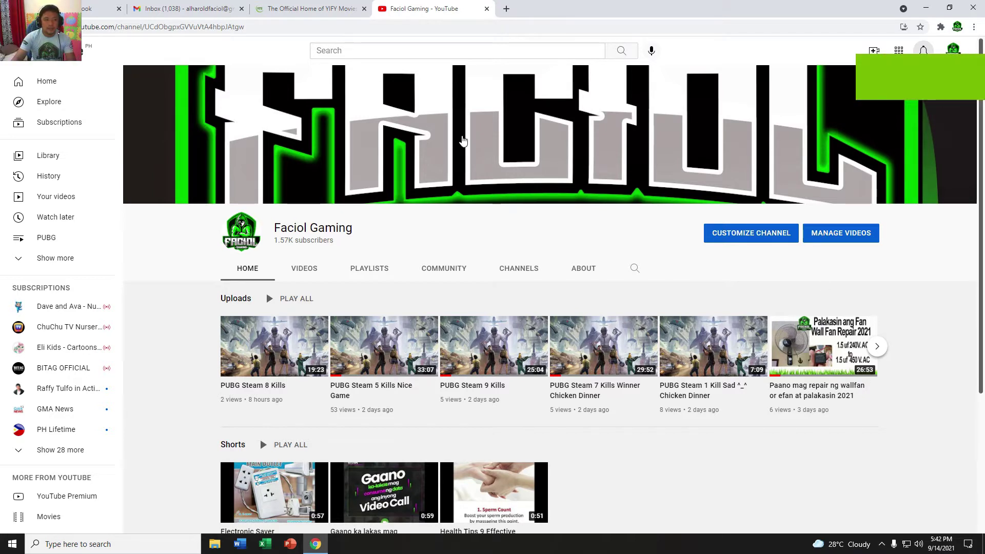
Browse the gaming channel's uploaded videos, then minimize Chrome to reveal the desktop
drag(368, 230, 416, 235)
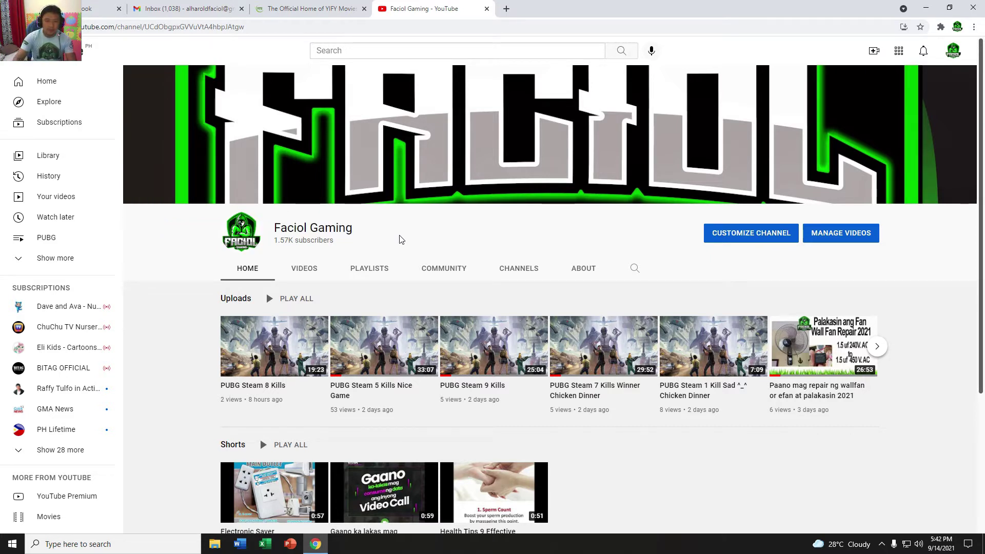
click(320, 275)
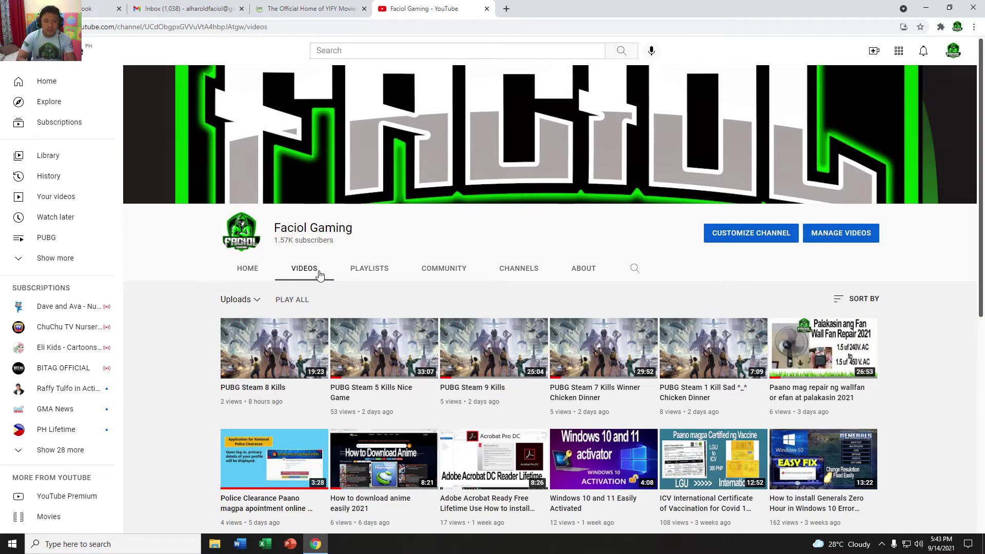
scroll(345, 307, down, 3)
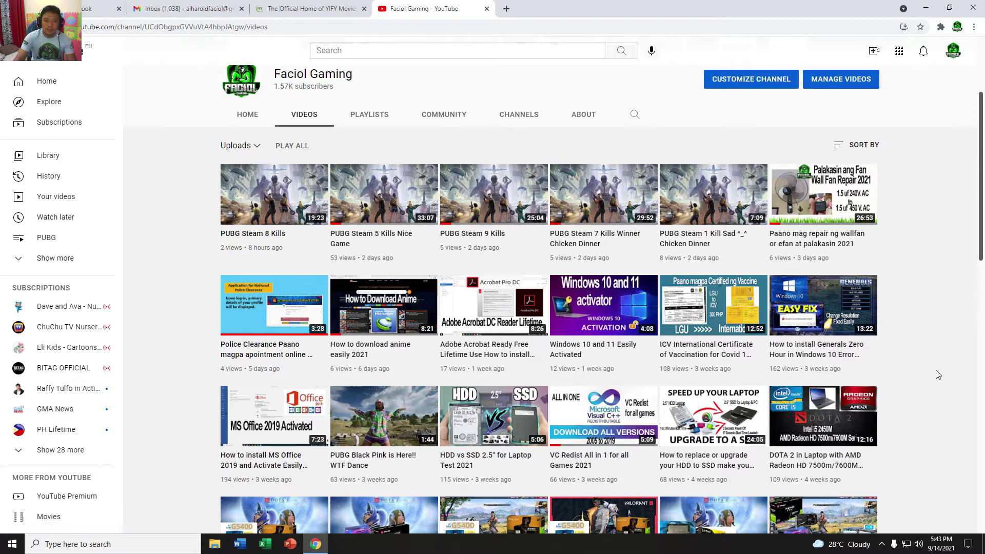
scroll(936, 370, up, 2)
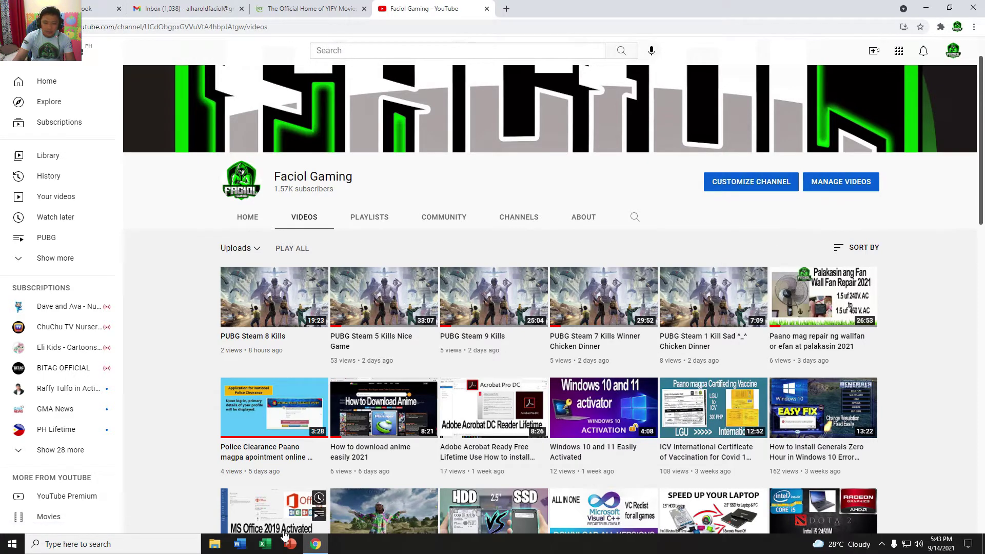
key(super+d)
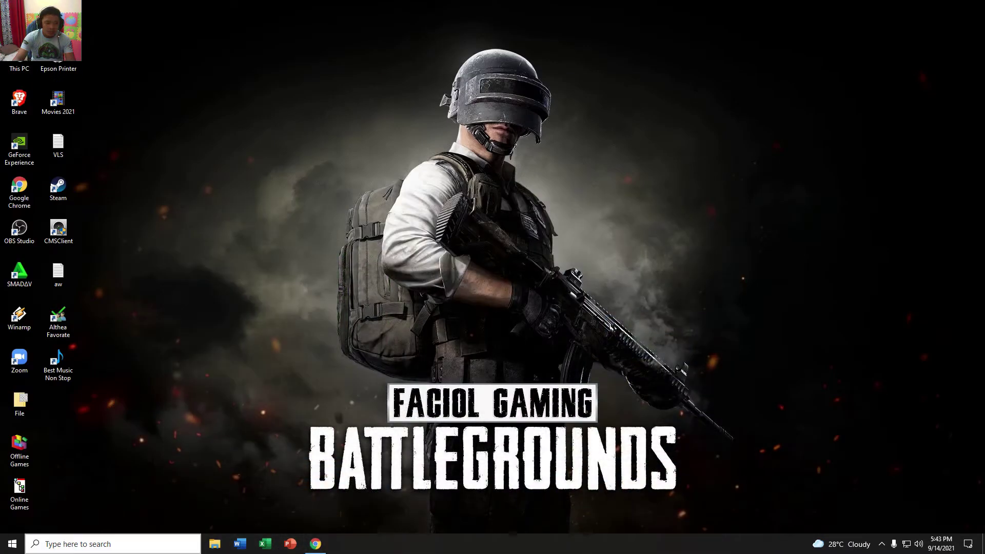
Open a new blank Notepad note from the taskbar search and move it higher
click(94, 547)
text(se)
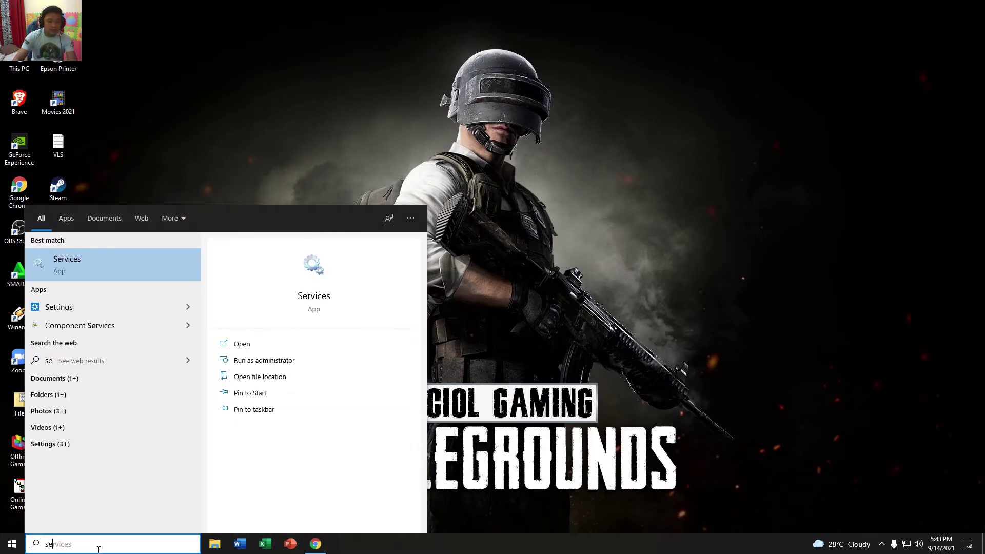
text(rnices)
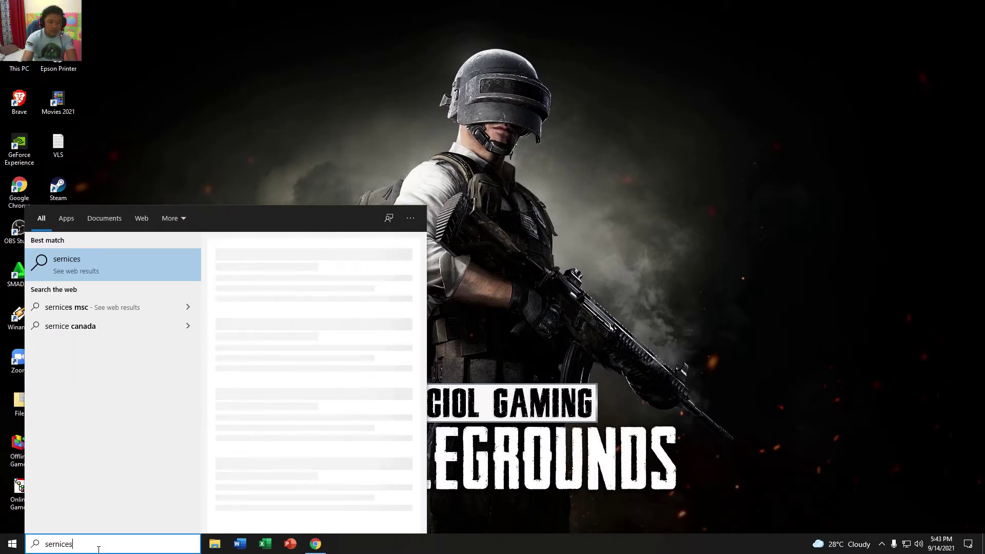
key(BackSpace)
key(BackSpace)
key(BackSpace)
key(BackSpace)
key(BackSpace)
key(BackSpace)
key(BackSpace)
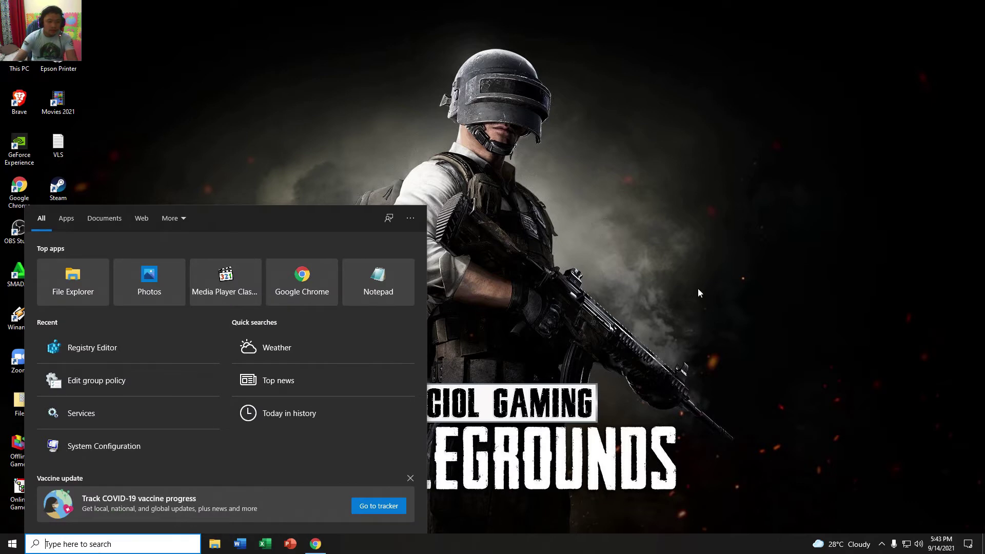
click(385, 289)
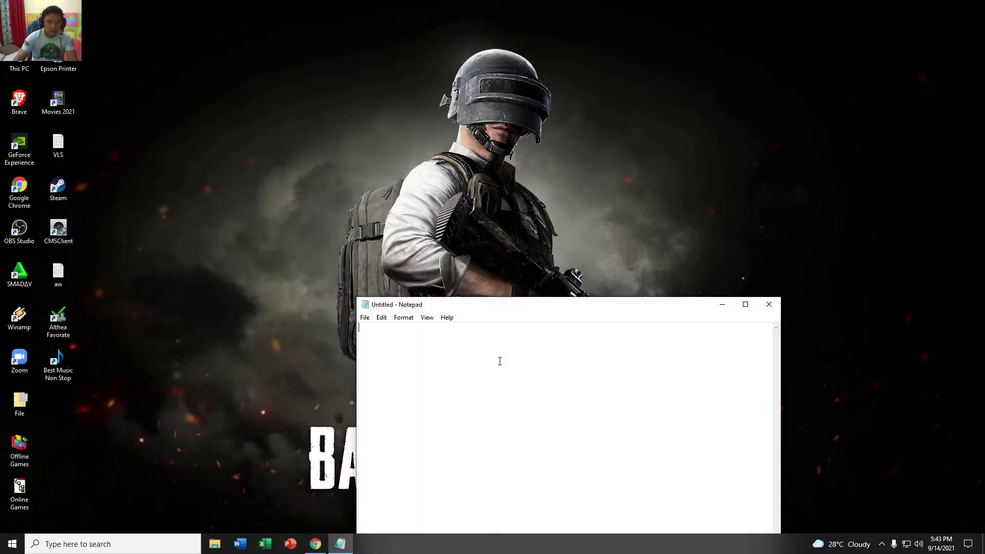
drag(533, 306, 515, 124)
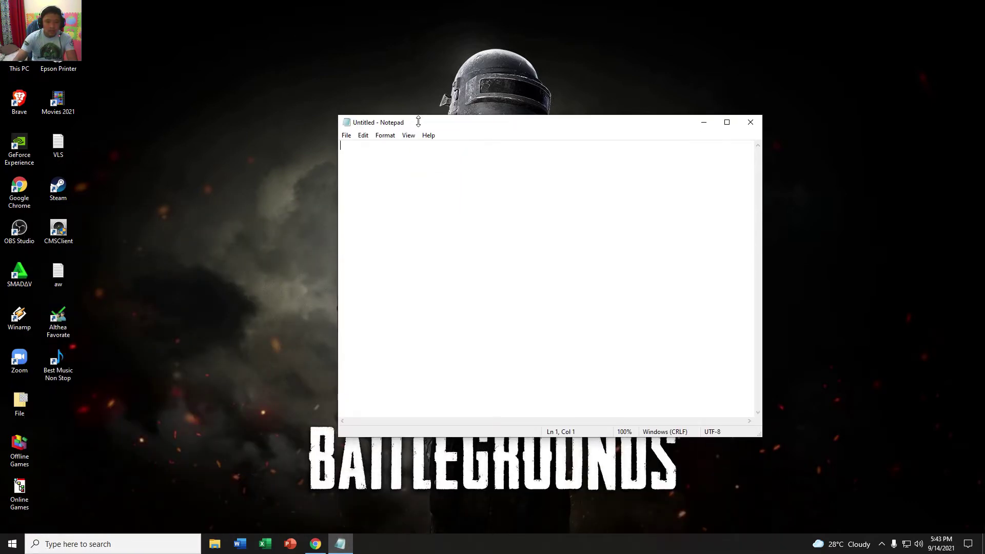
Set Notepad's font size to 36
click(384, 135)
click(398, 158)
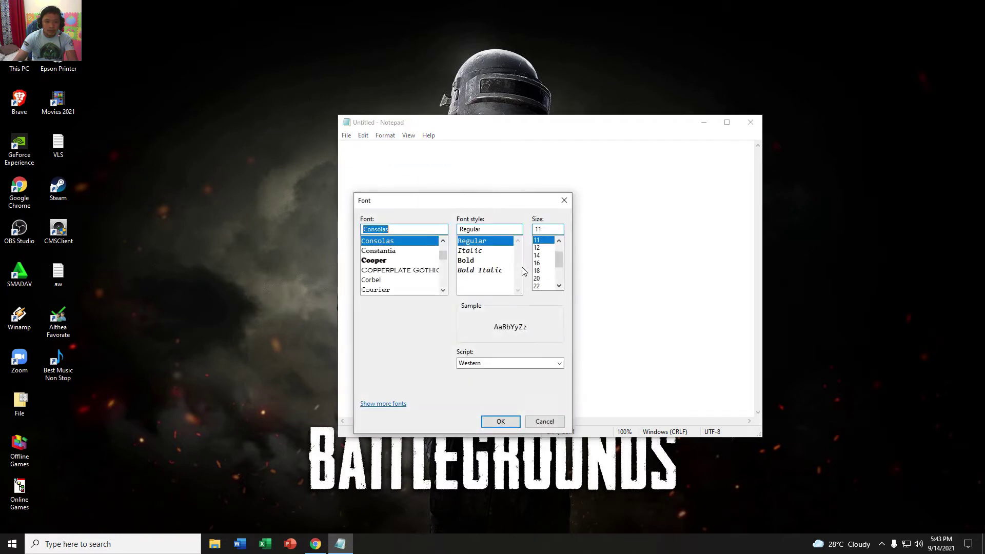
scroll(545, 272, down, 3)
click(542, 271)
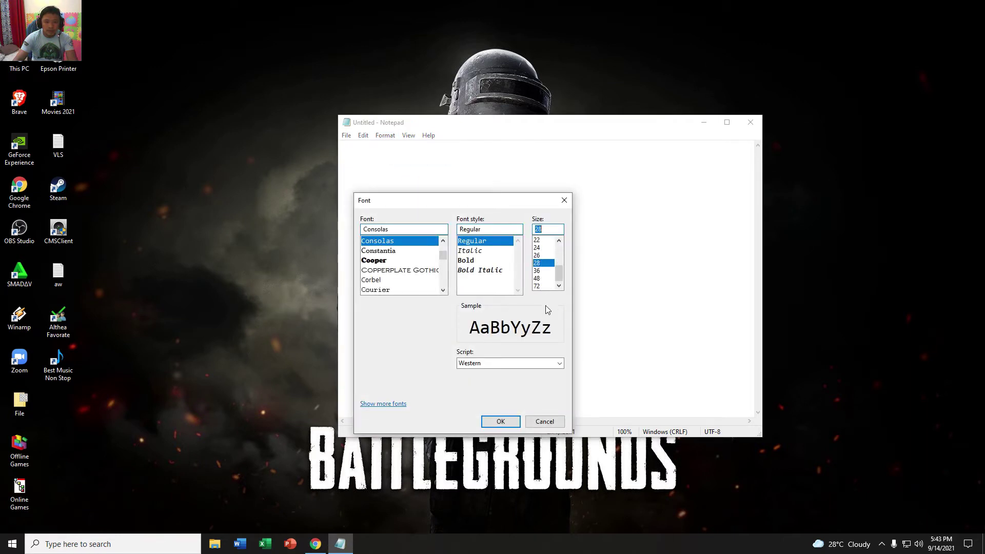
click(500, 421)
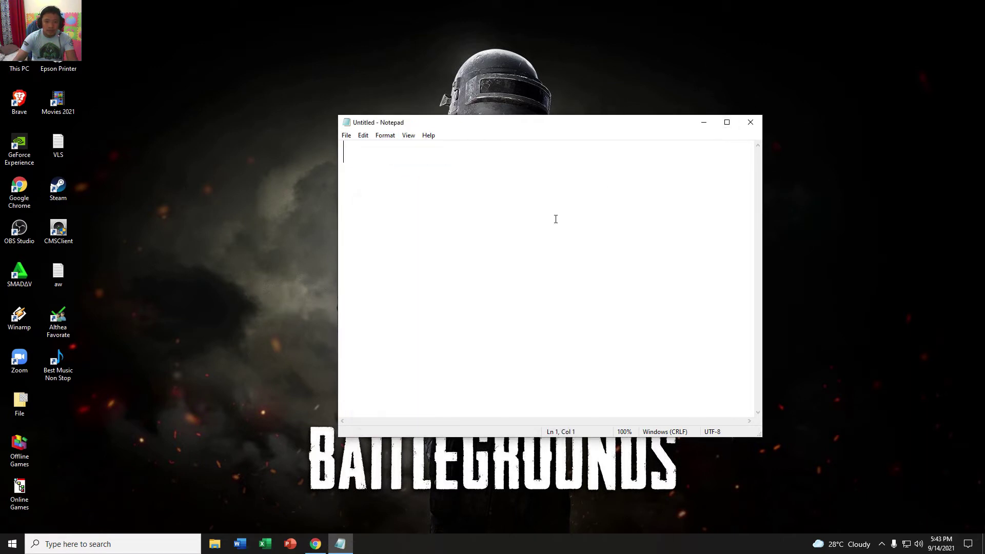
Type services.msc in the note and select all of it
text(Ser)
key(BackSpace)
key(BackSpace)
key(BackSpace)
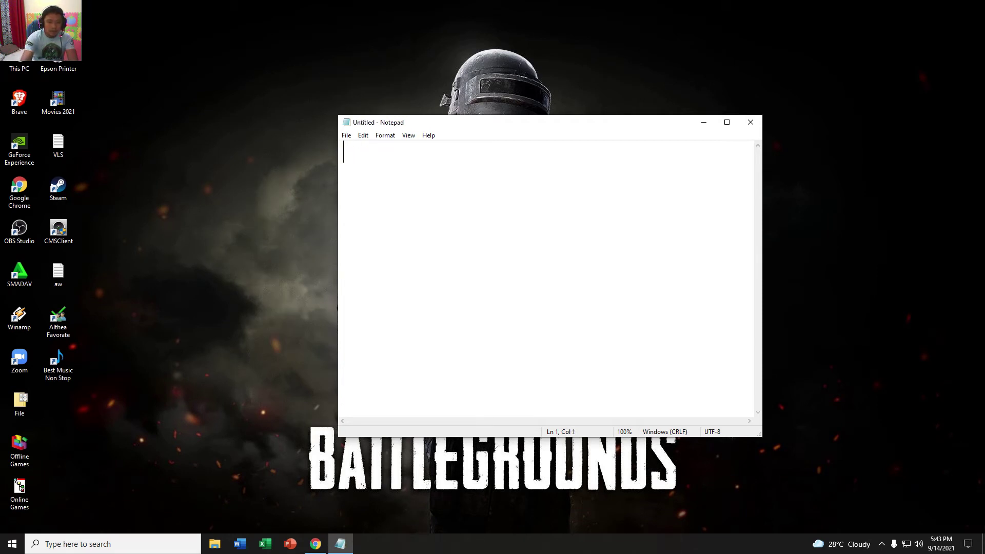
text(servic)
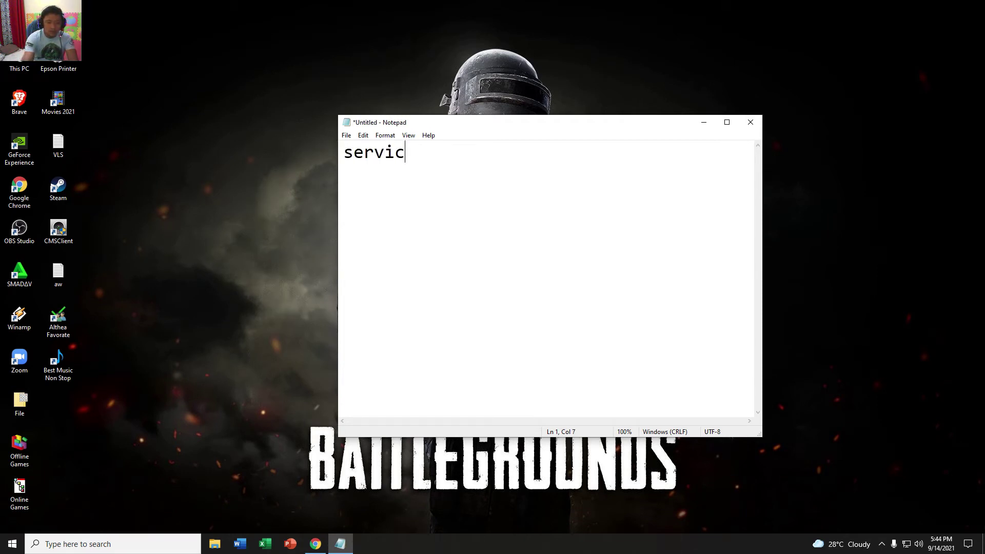
text(es.msc)
key(ctrl+a)
key(ctrl+c)
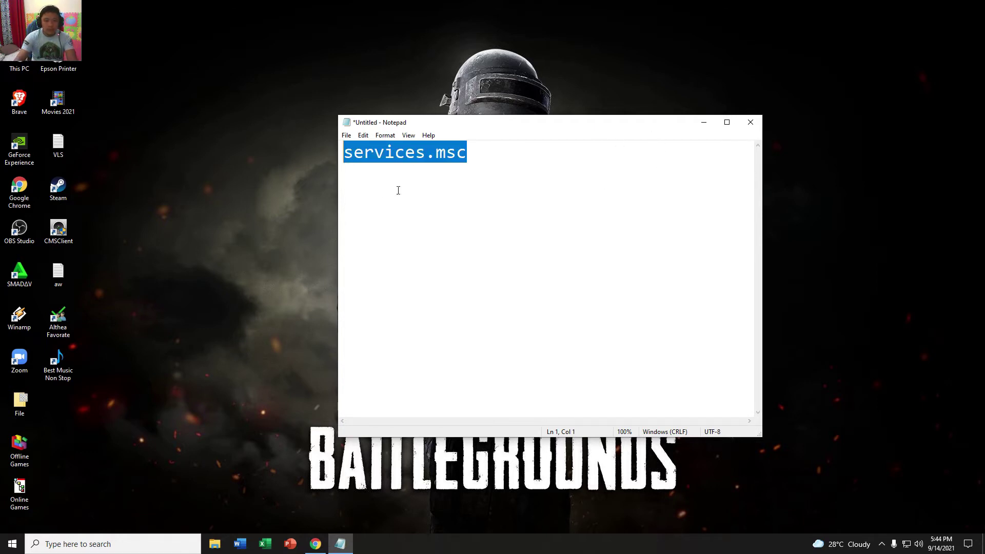
click(31, 546)
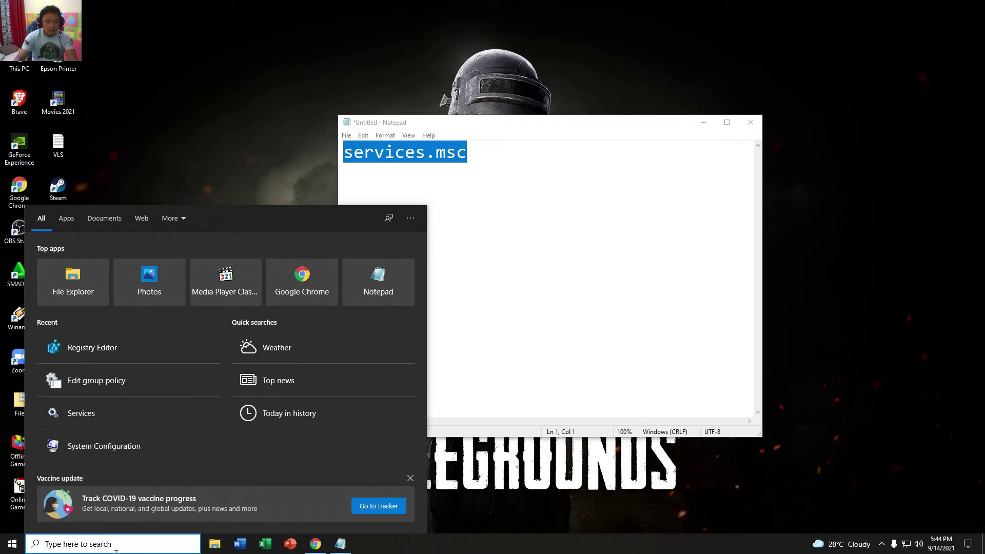
Launch Services by pasting services.msc into search, then restore its window to the centre
key(ctrl+v)
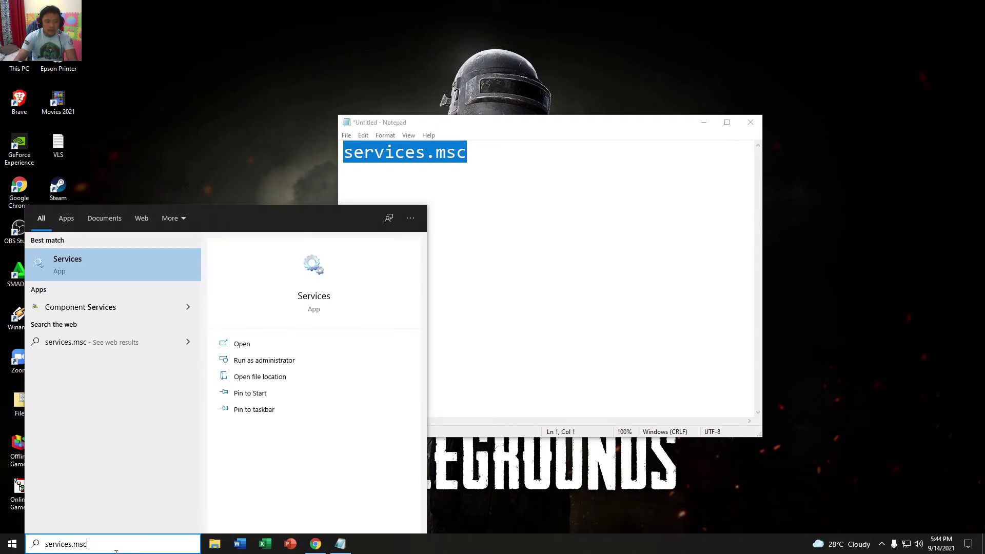
click(118, 263)
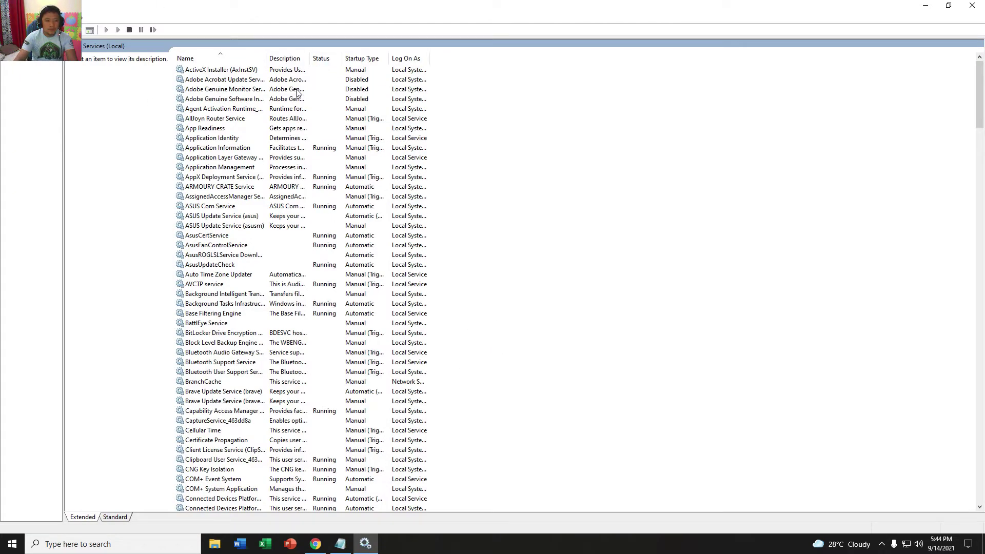
click(247, 81)
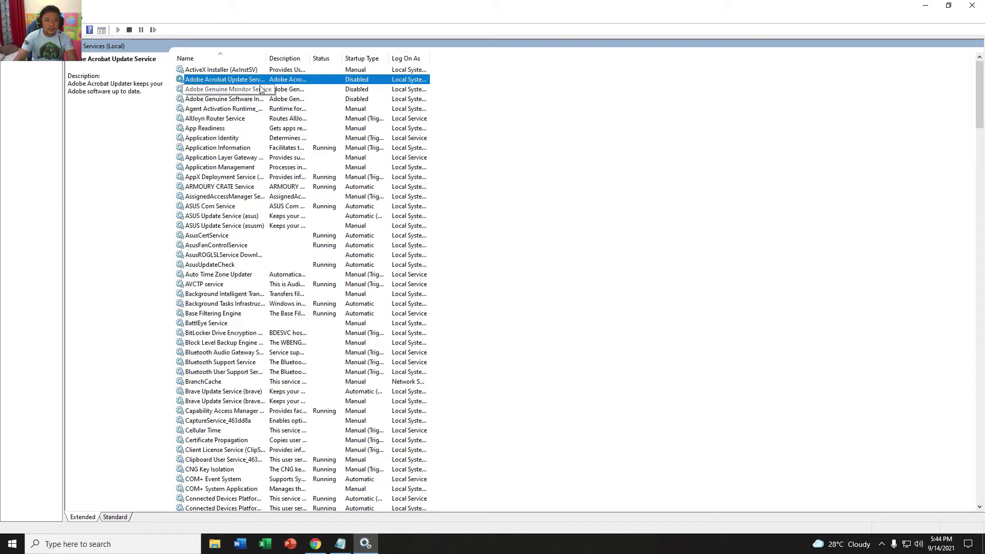
click(948, 5)
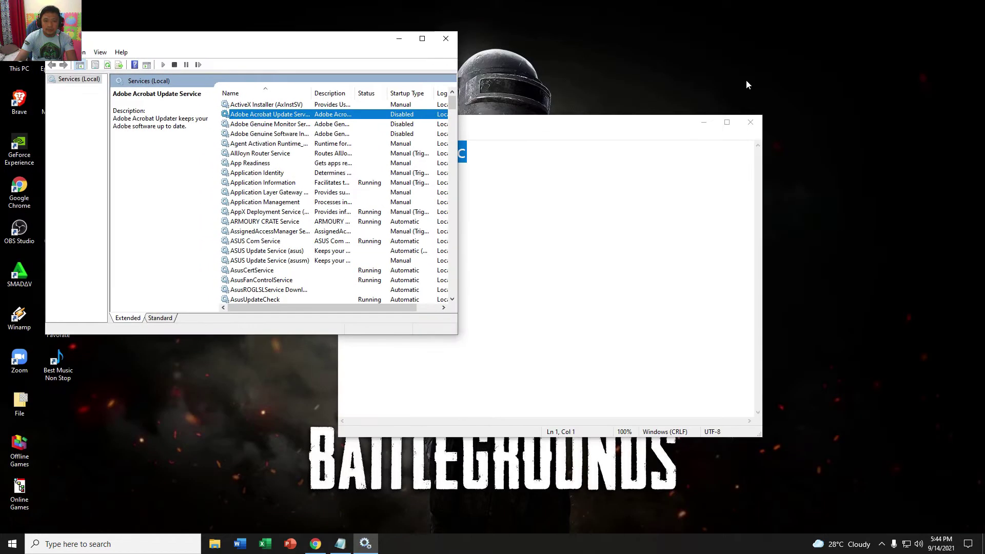
drag(334, 48, 434, 51)
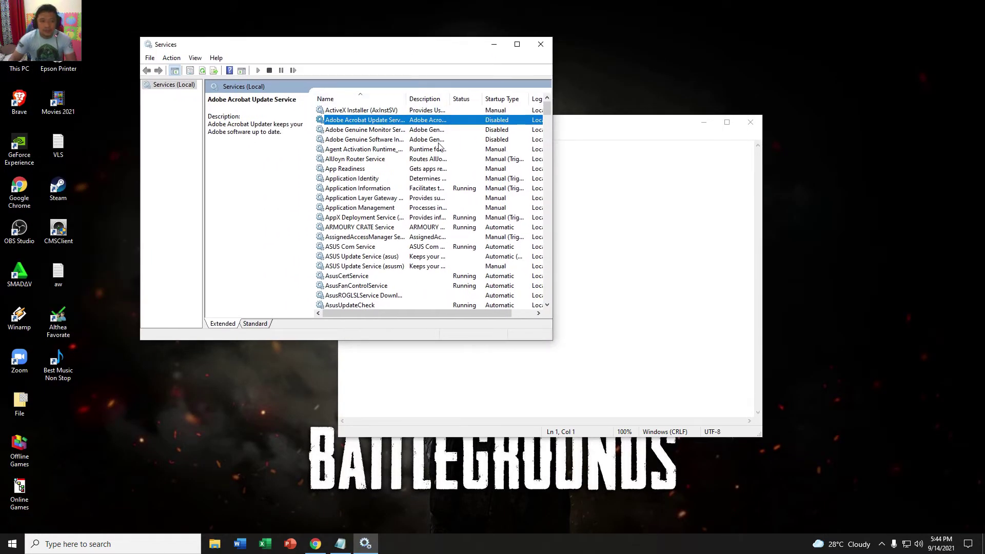
Check the Adobe Genuine Monitor, Genuine Software Integrity and Acrobat Update service rows
click(464, 130)
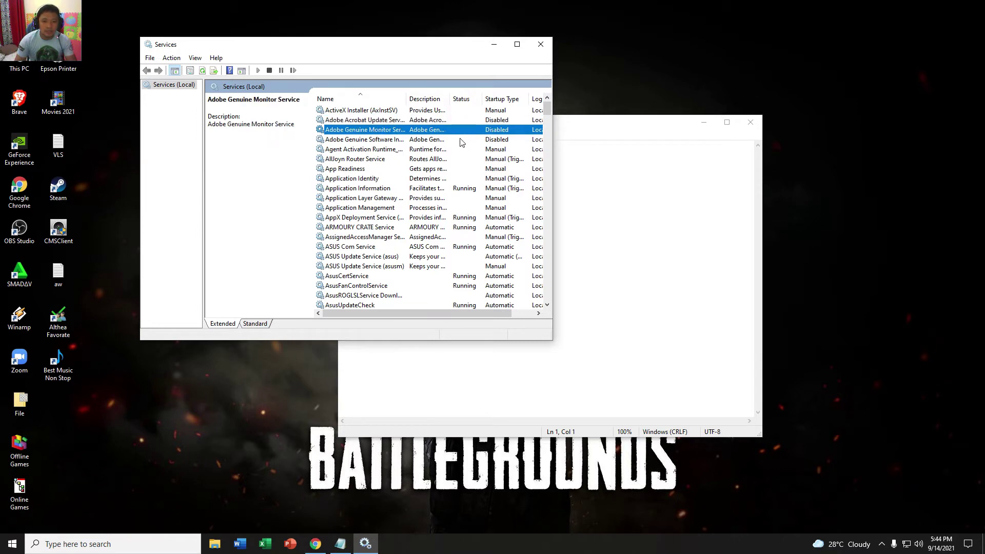
click(461, 139)
click(425, 121)
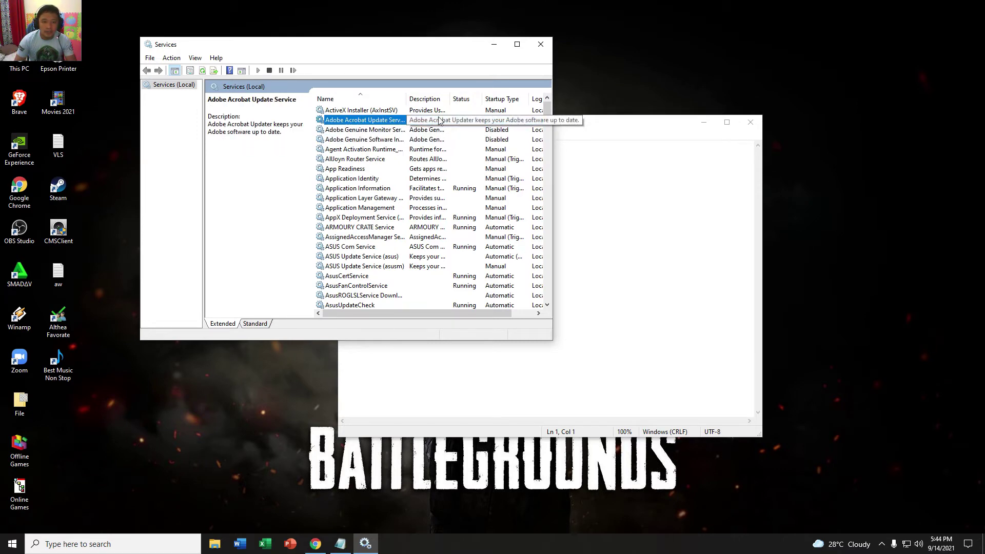
Set the Adobe Acrobat Update Service's startup type to Disabled and confirm with OK
double_click(406, 122)
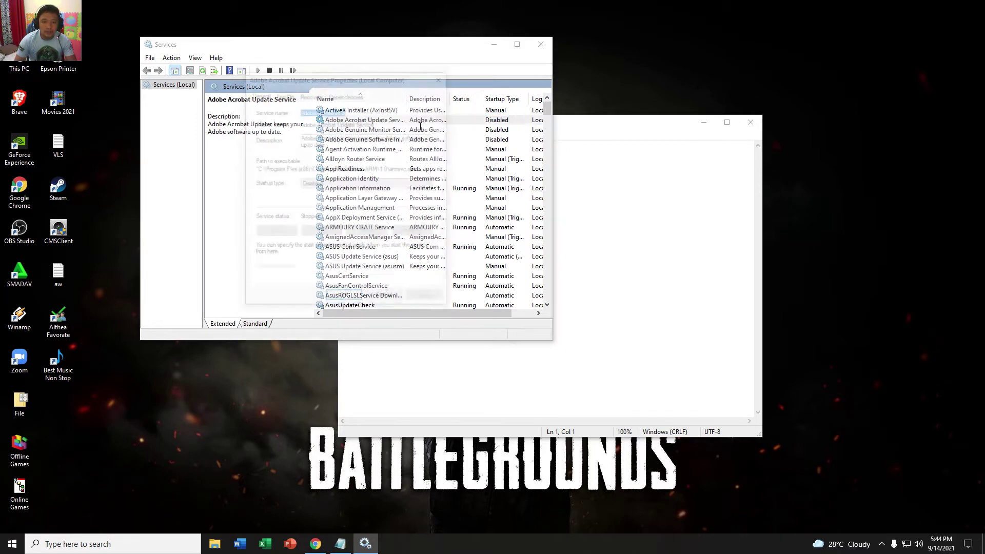
click(321, 186)
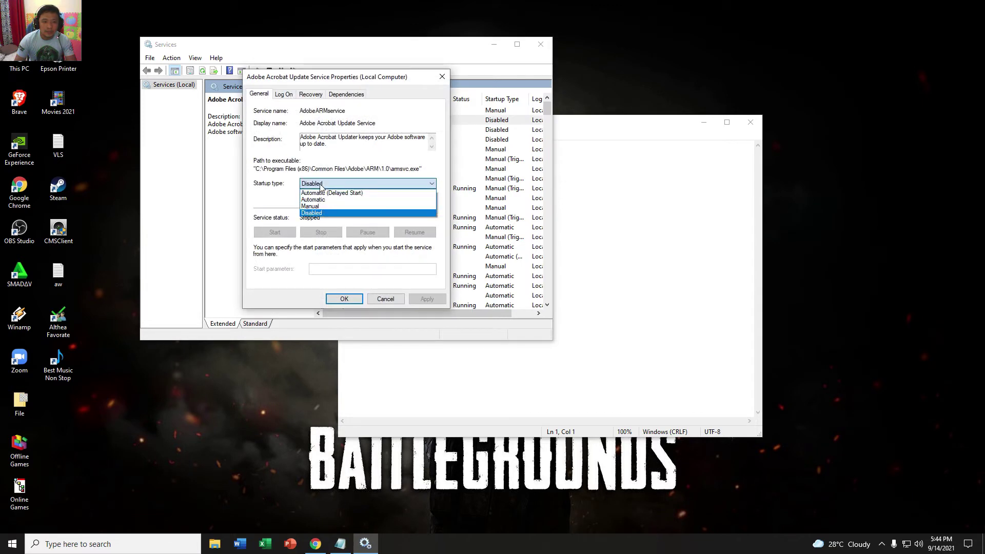
click(322, 185)
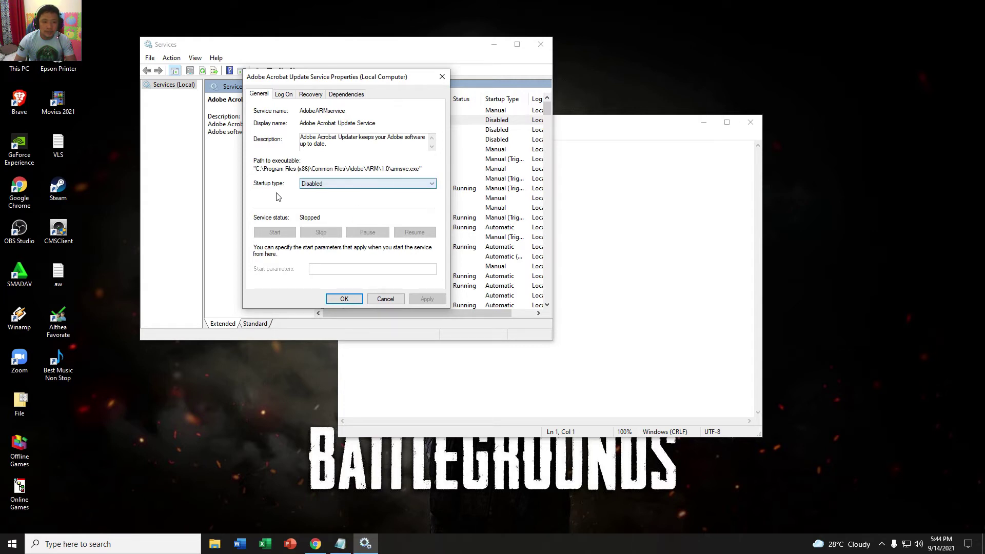
click(338, 185)
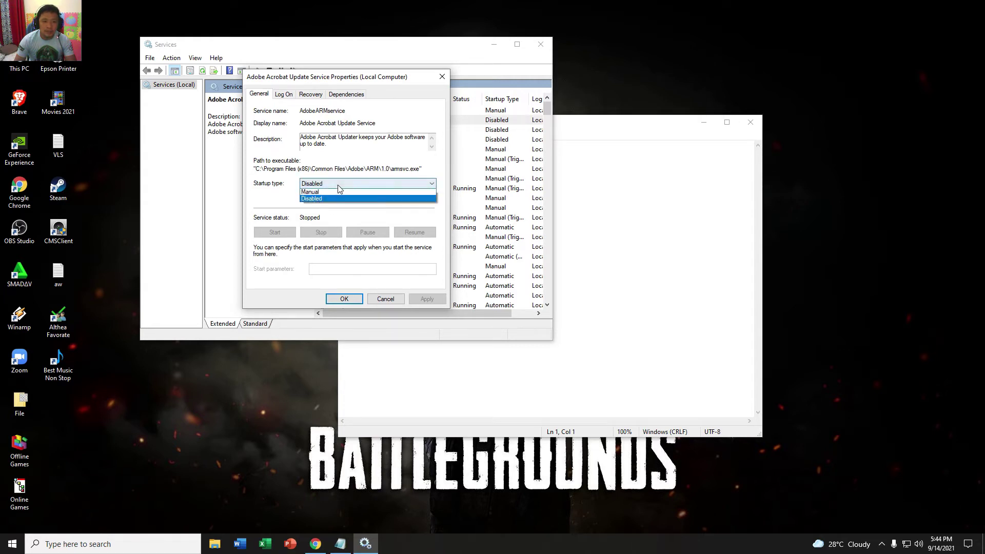
click(275, 206)
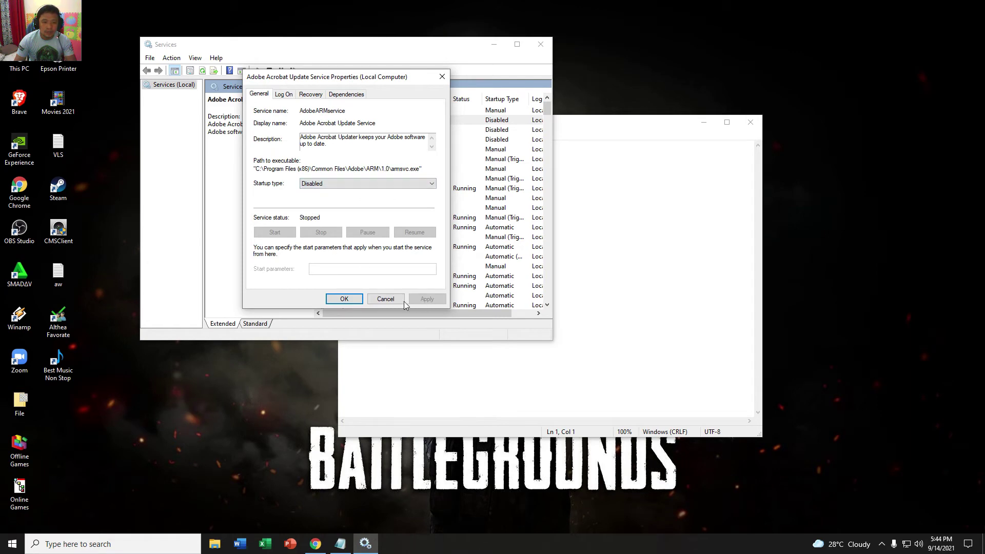
click(351, 302)
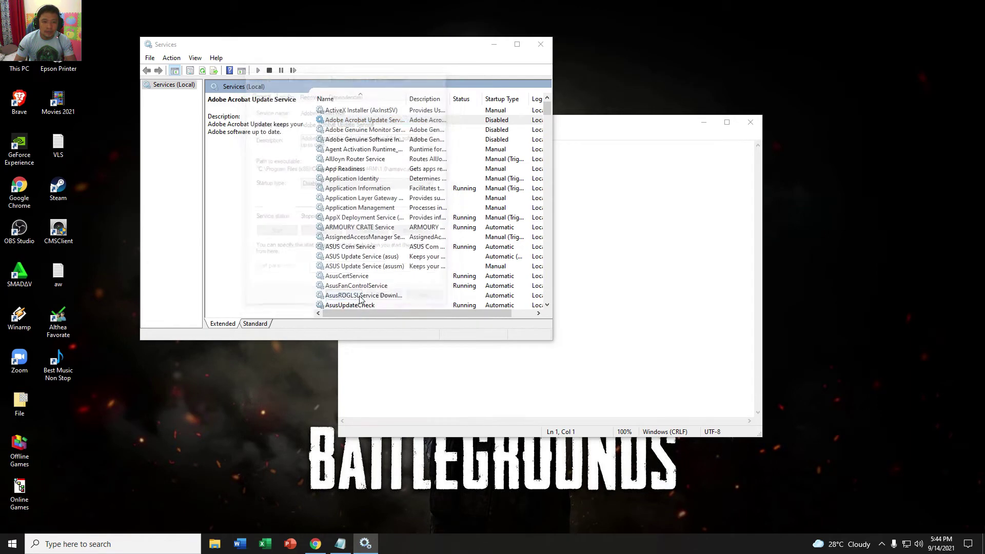
Set the Adobe Genuine Monitor Service's startup type to Disabled and confirm with OK
click(438, 132)
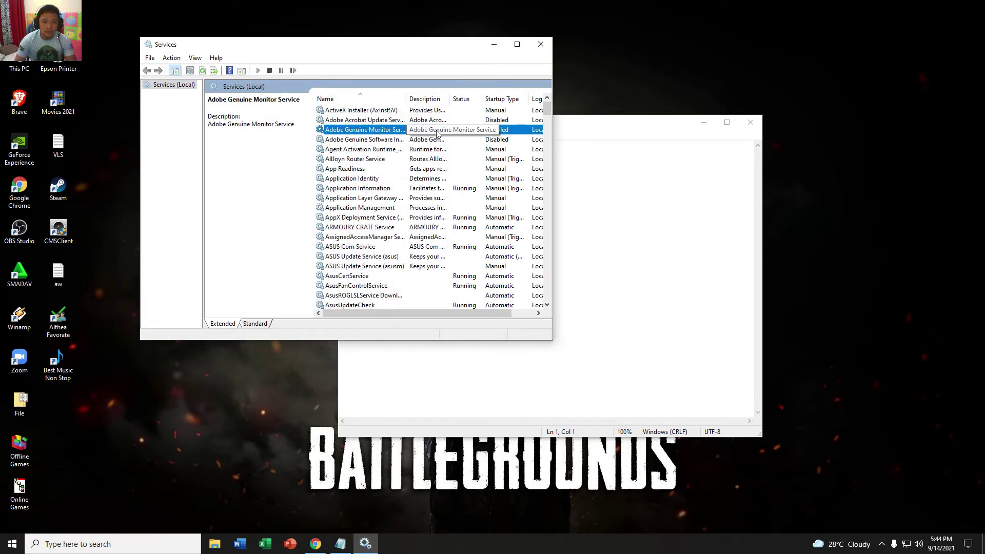
double_click(436, 133)
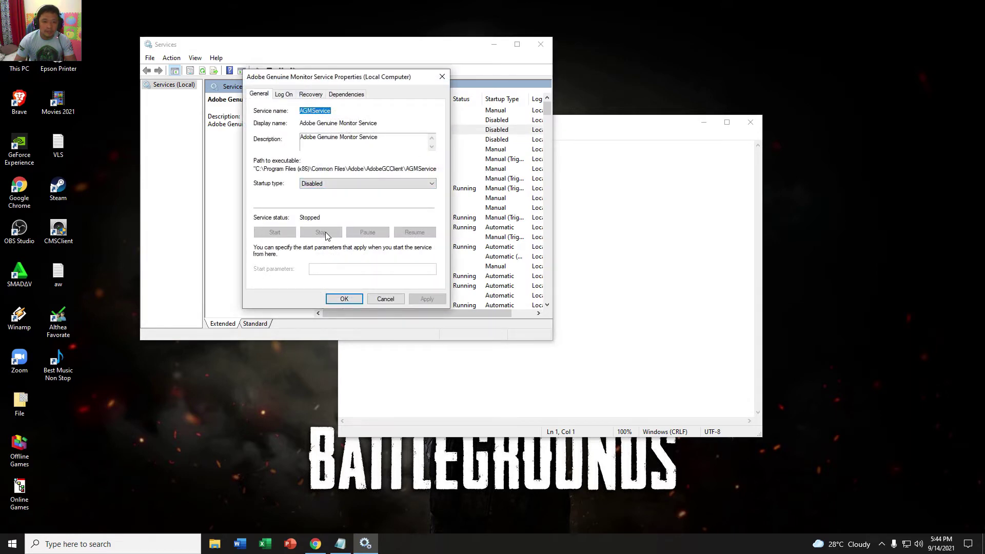
click(333, 186)
click(321, 221)
click(344, 299)
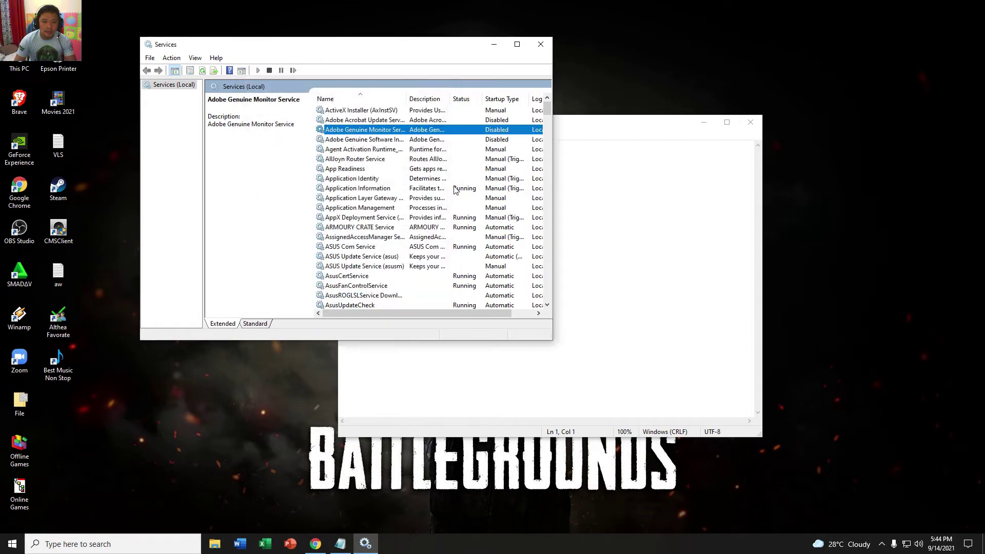
double_click(424, 142)
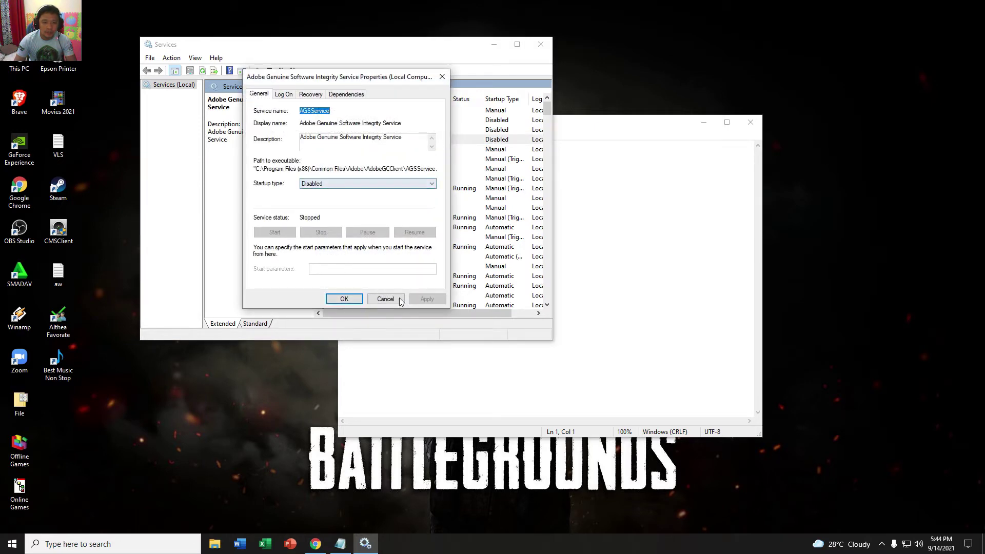
Cancel the Genuine Software Integrity properties unchanged and review the three Adobe service rows
click(384, 301)
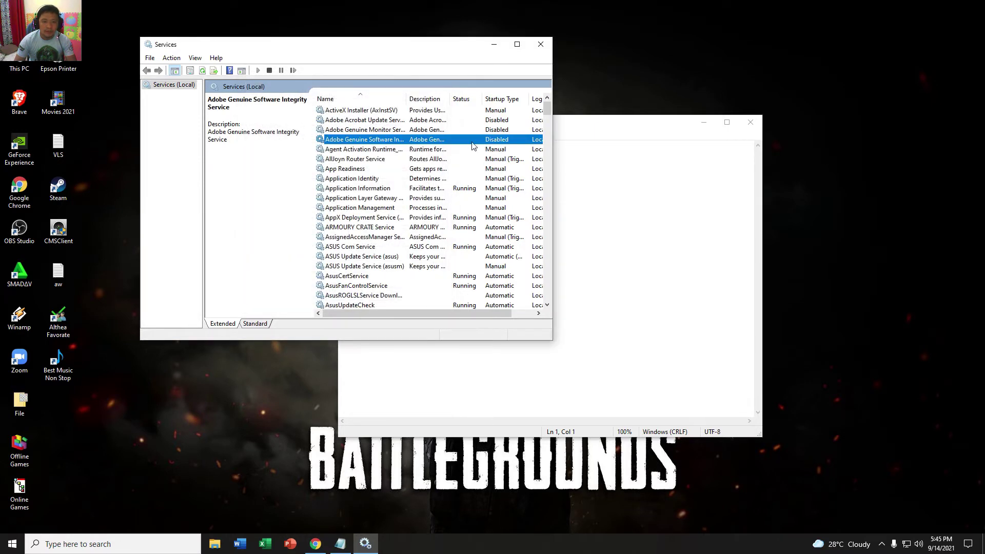
click(465, 122)
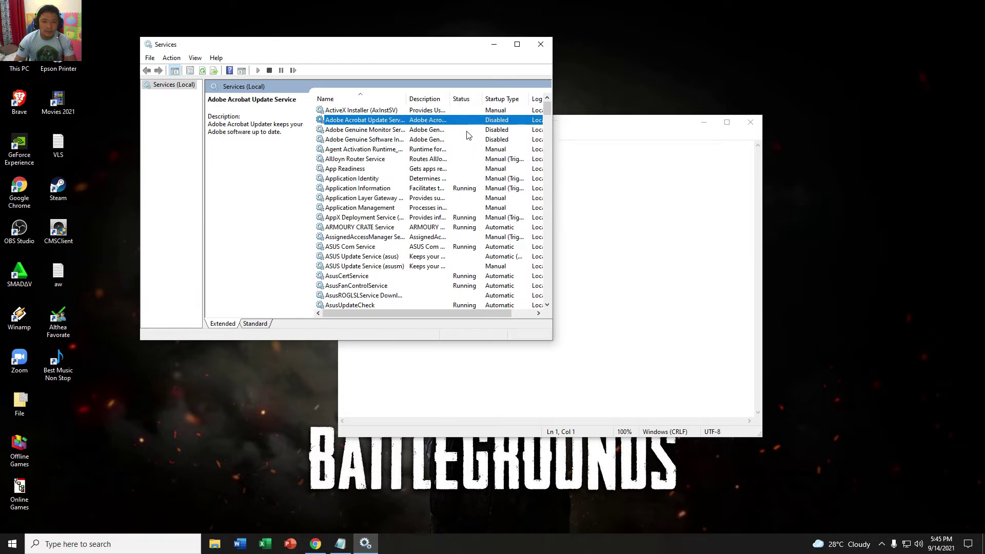
click(467, 128)
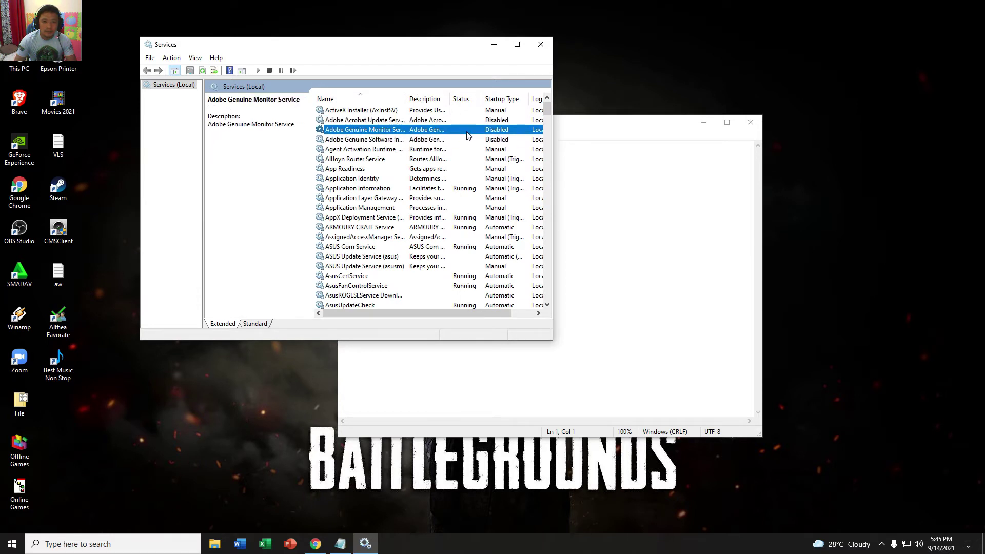
click(468, 139)
Close Notepad without saving, then close the Services window
click(346, 549)
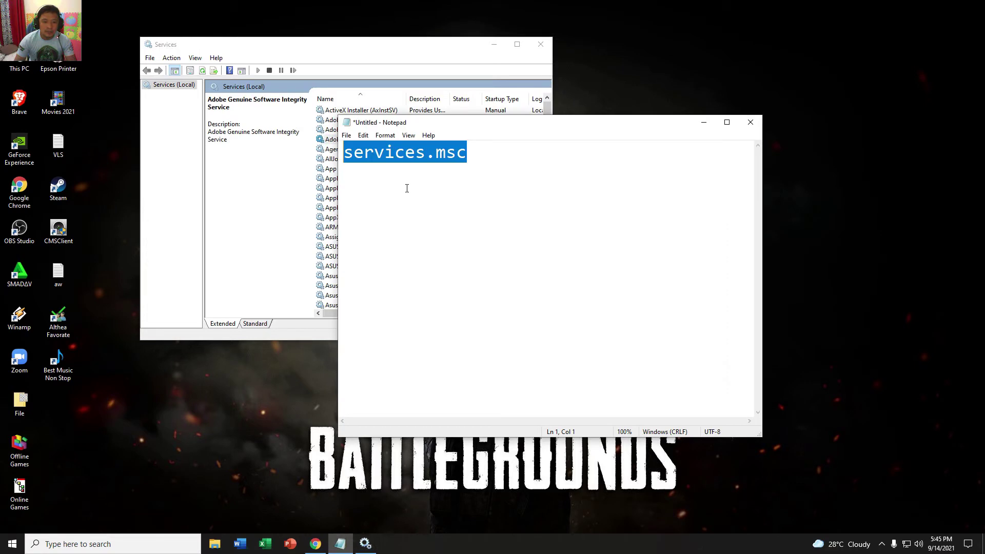
click(749, 123)
click(509, 272)
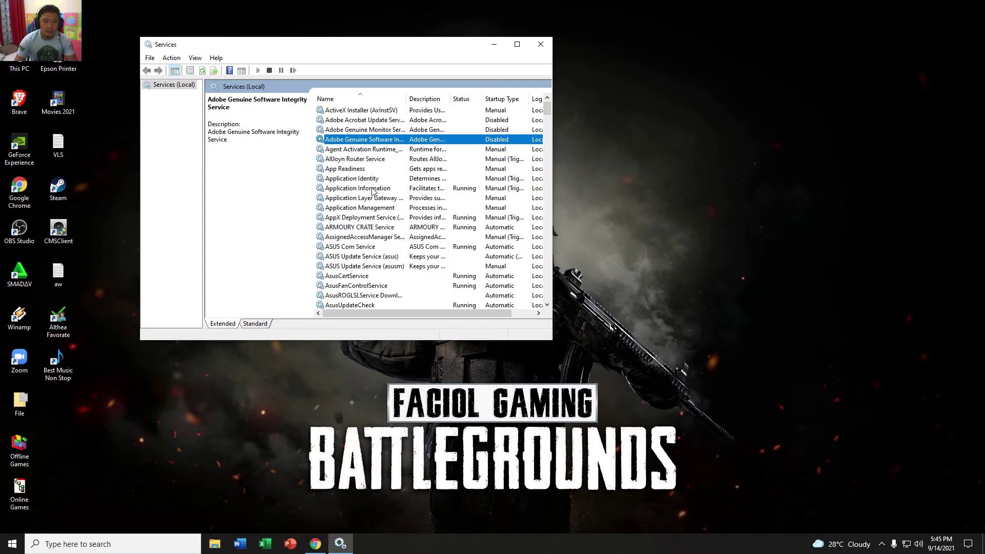
click(541, 50)
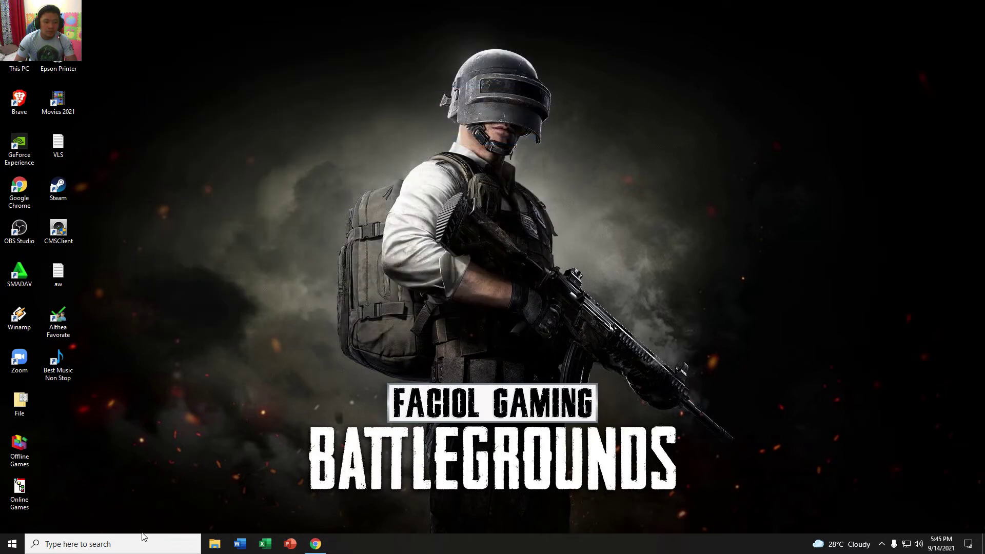
Open This PC from Start and launch Computer Management via its Manage option
click(12, 543)
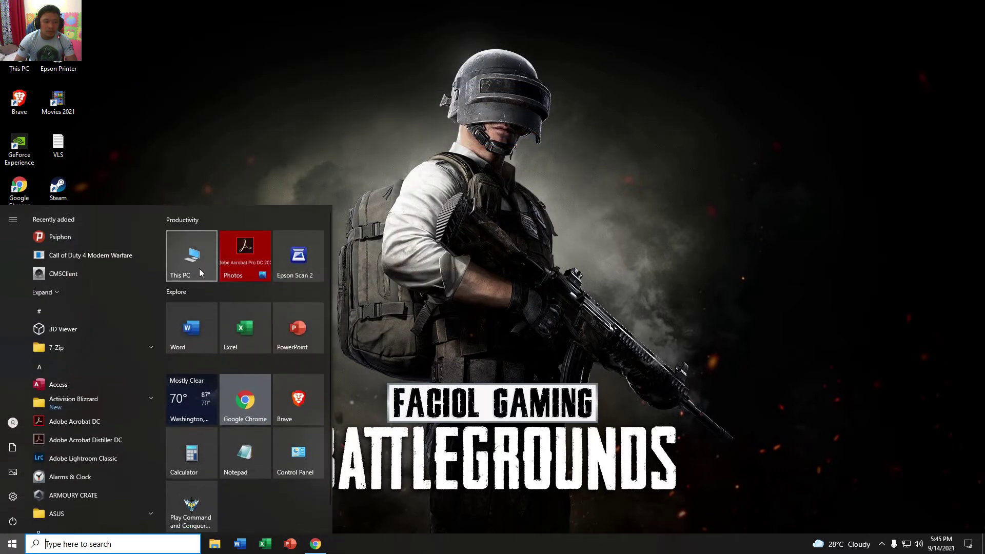
click(198, 271)
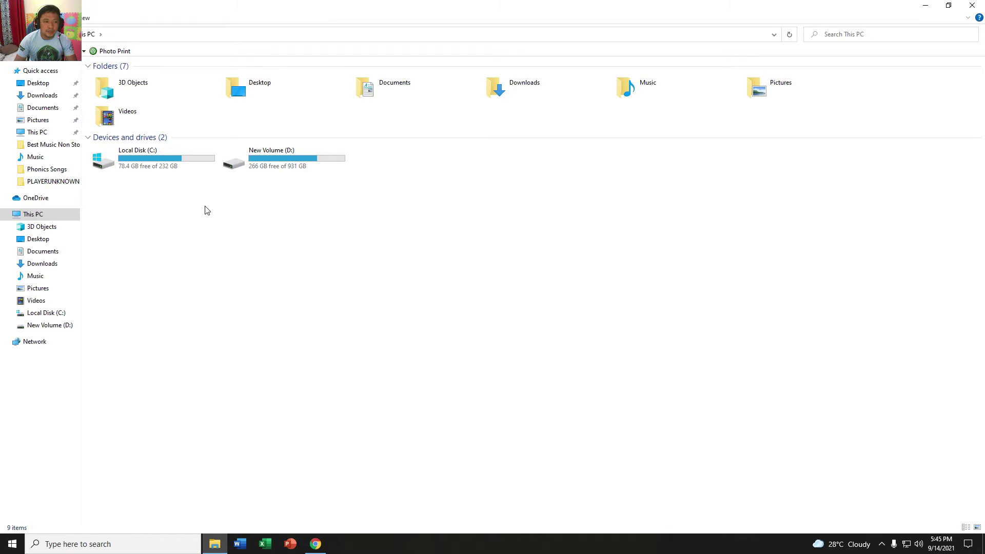
right_click(46, 218)
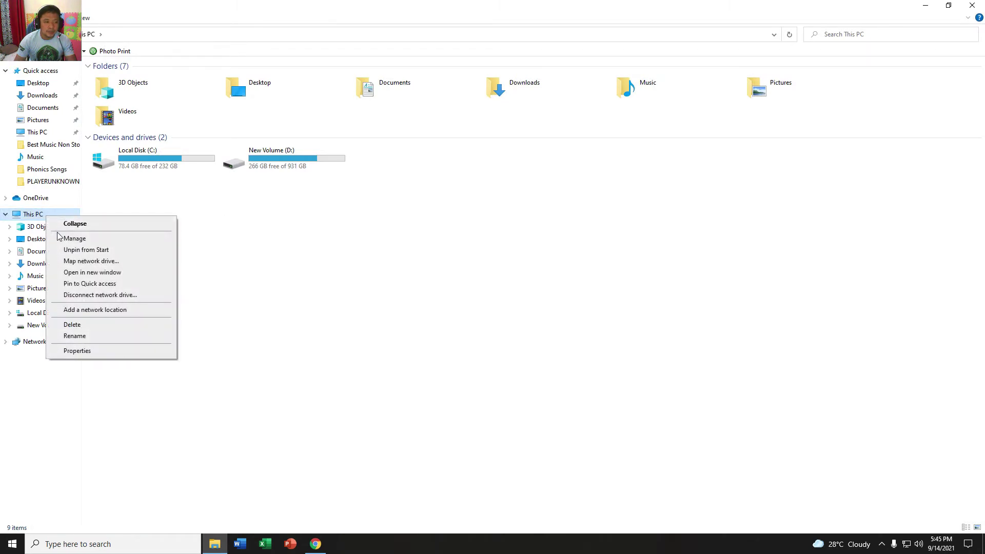
click(86, 240)
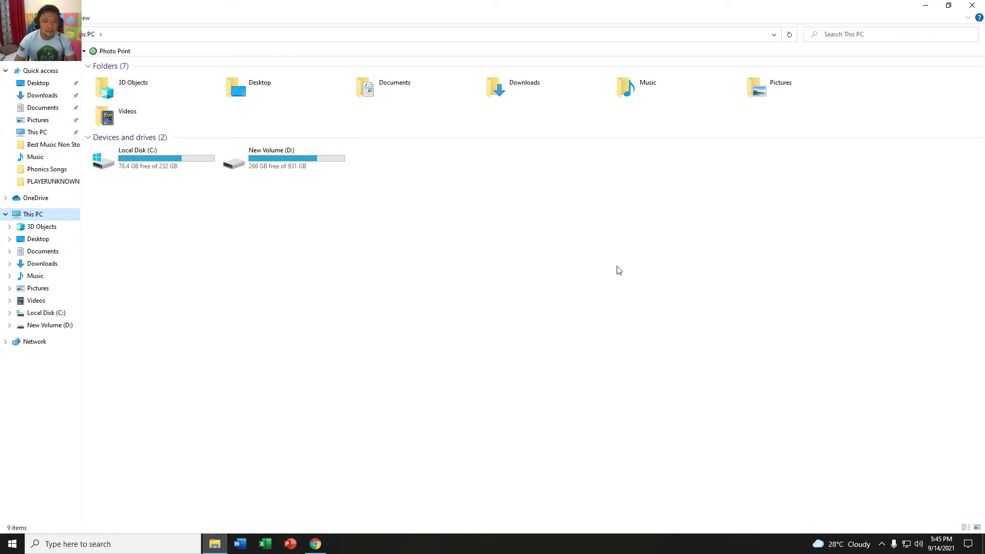
drag(376, 24, 556, 94)
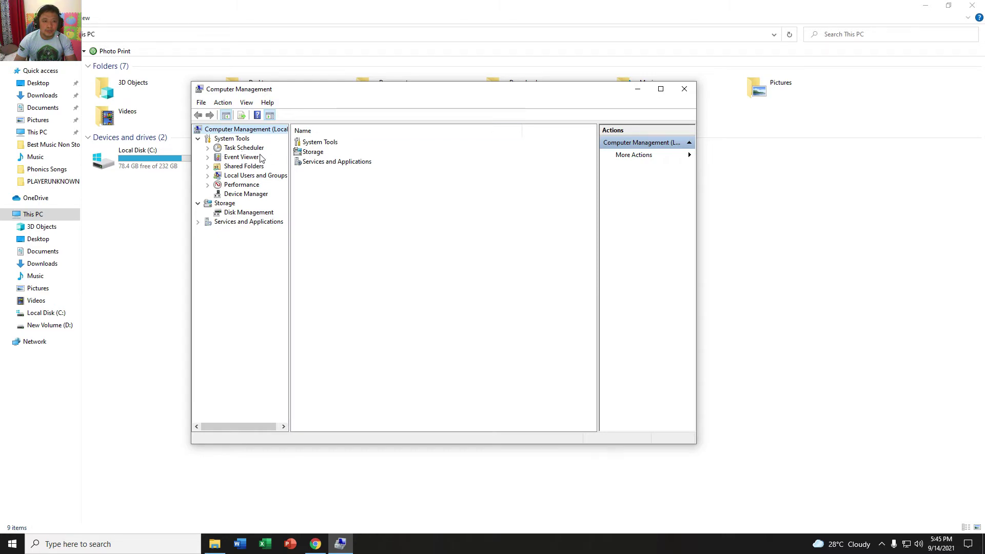
Show the Task Scheduler Library maximized and select the Adobe Acrobat Update Task
click(252, 150)
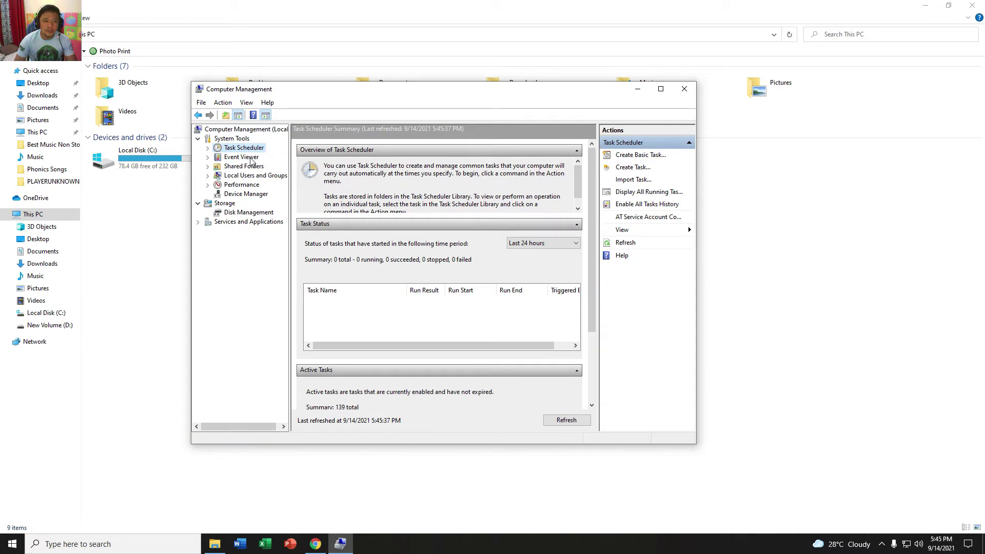
double_click(248, 149)
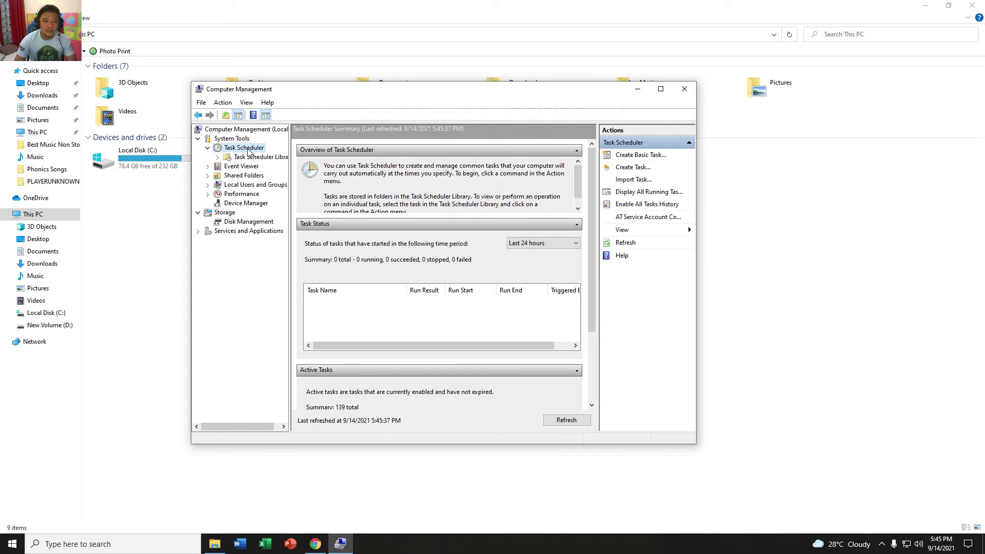
click(276, 160)
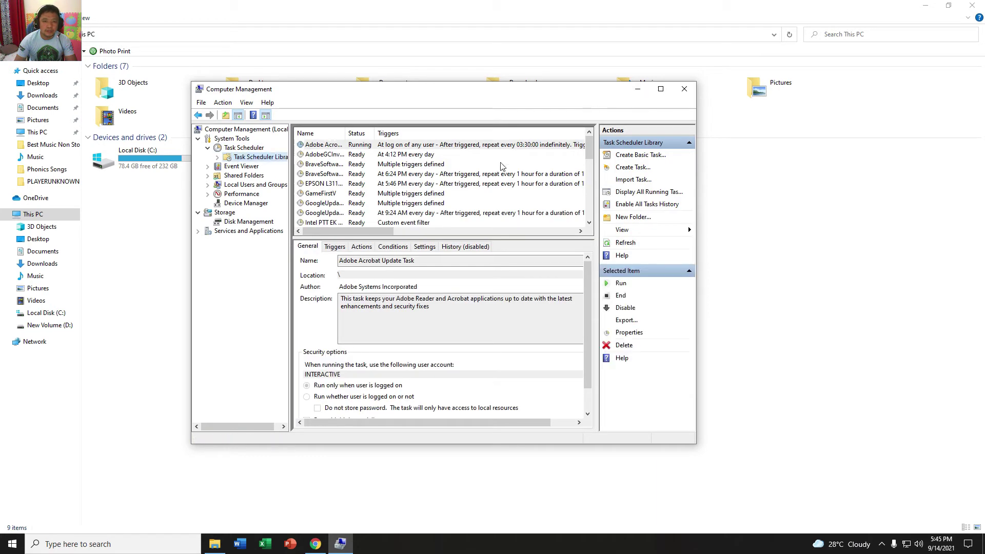
click(661, 88)
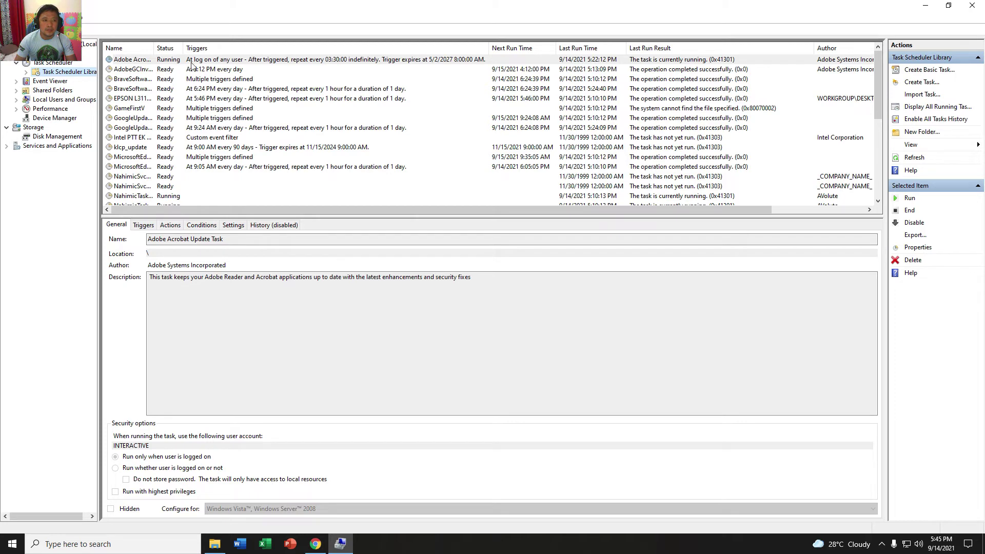
click(221, 60)
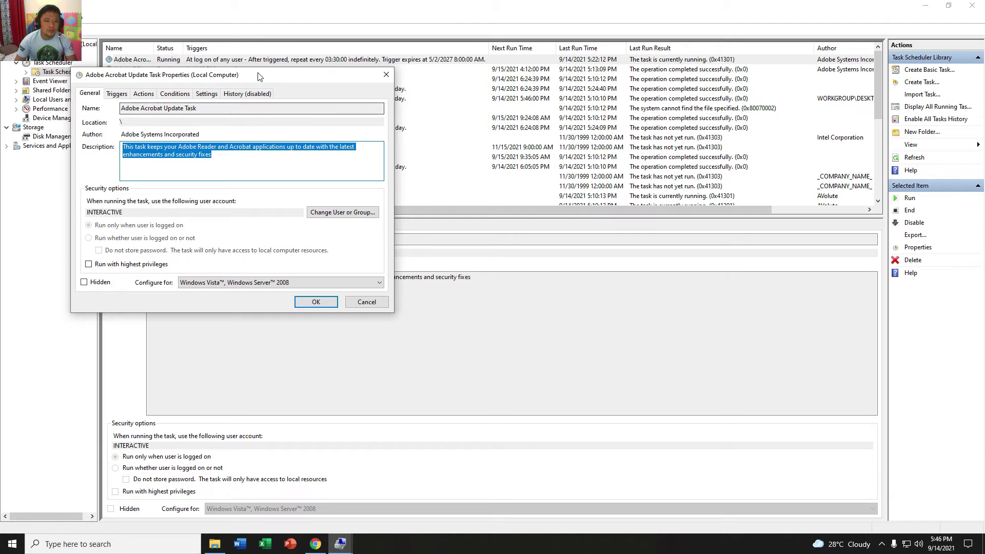
Close the task's properties and disable the Adobe Acrobat Update Task
drag(256, 77, 338, 88)
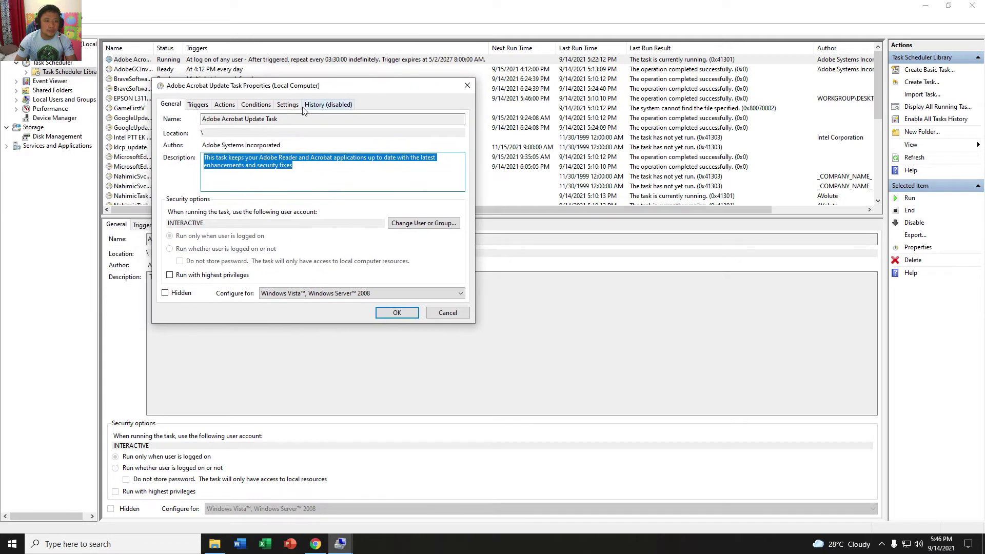
click(466, 86)
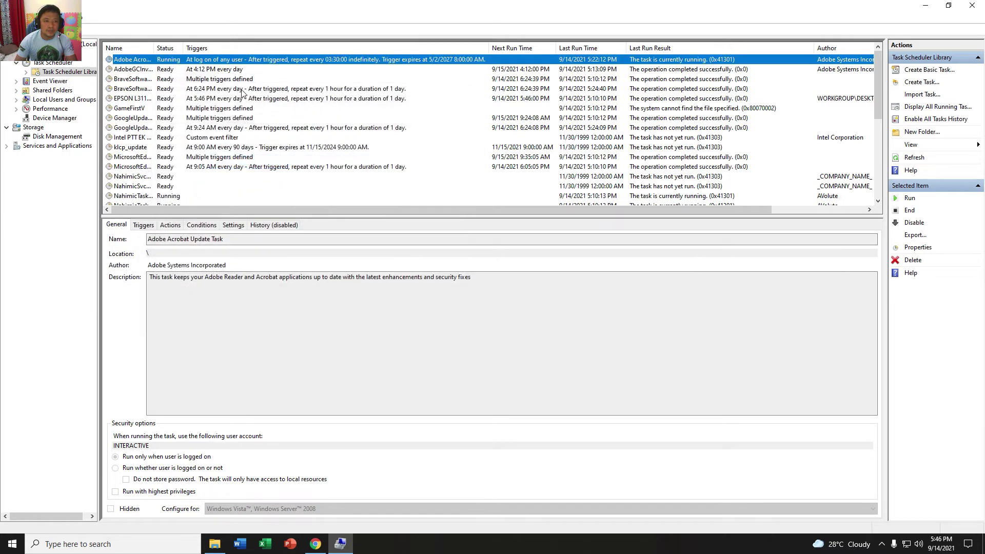
right_click(240, 61)
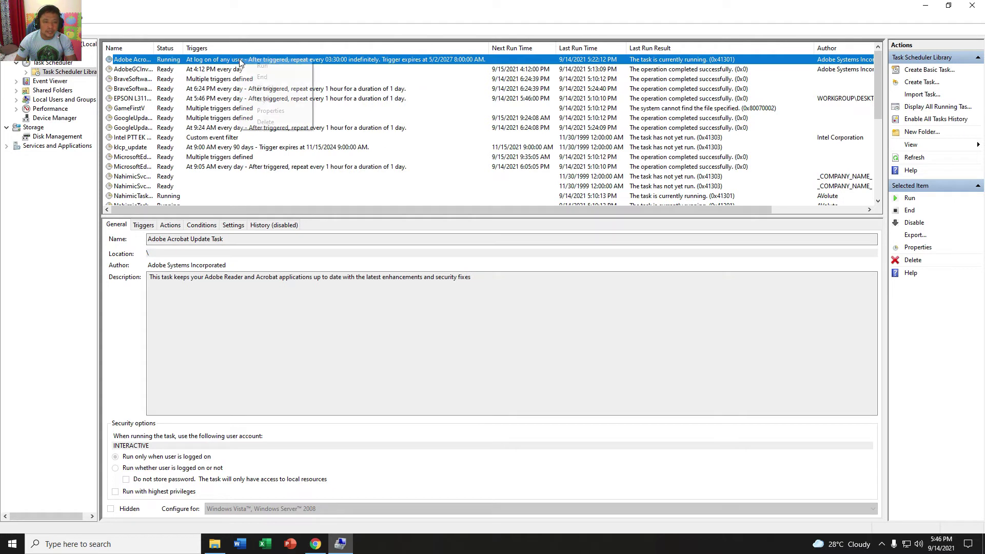
click(267, 89)
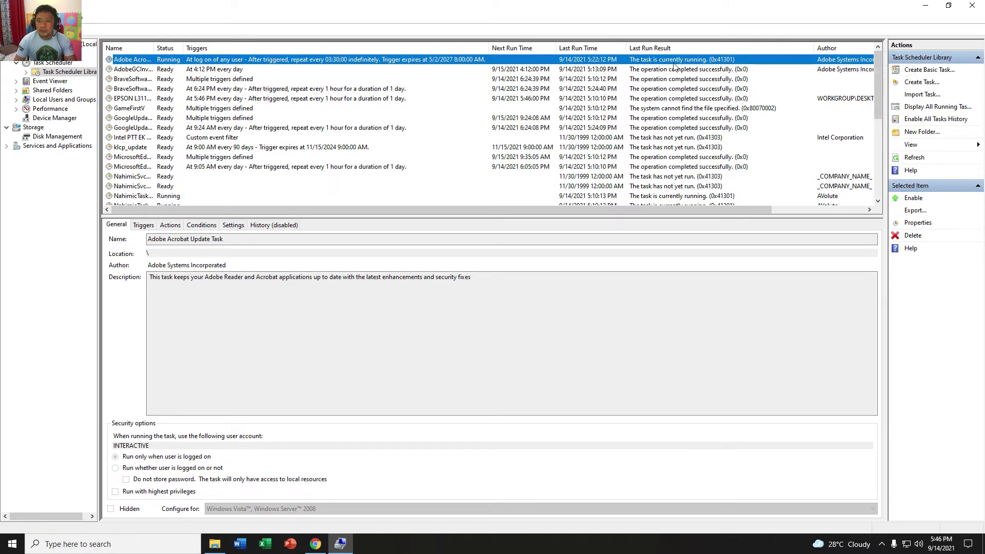
Disable the AdobeGCInvoker-1.0 task
click(225, 72)
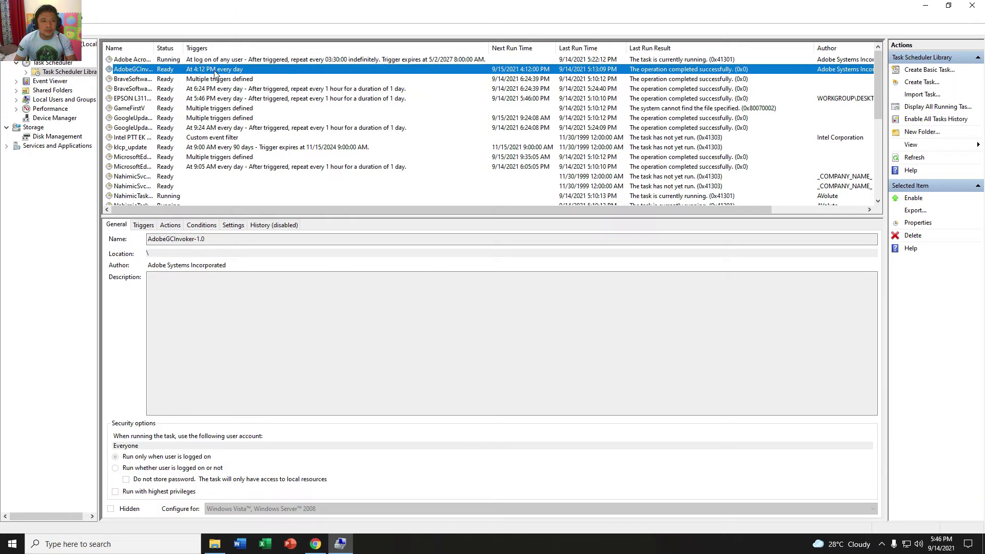
right_click(225, 72)
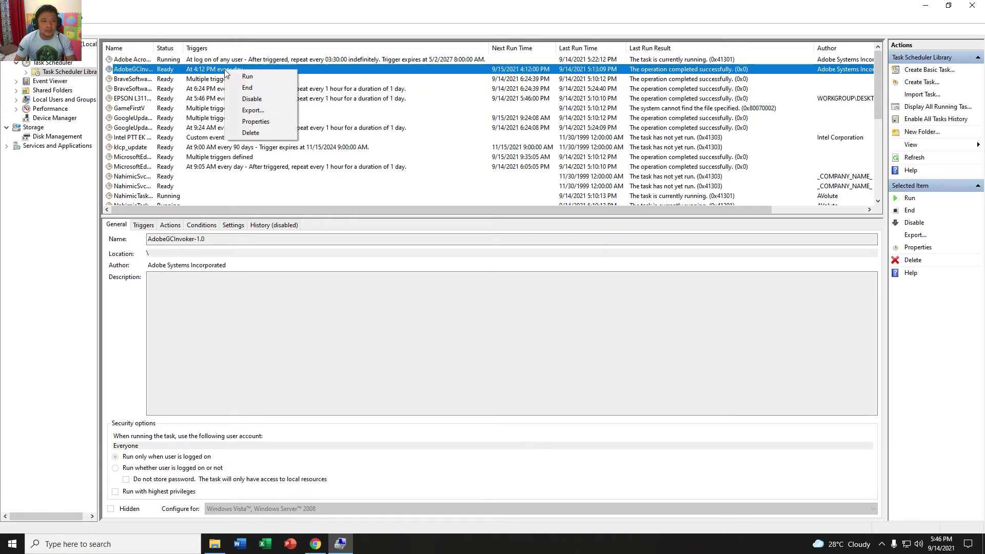
click(250, 97)
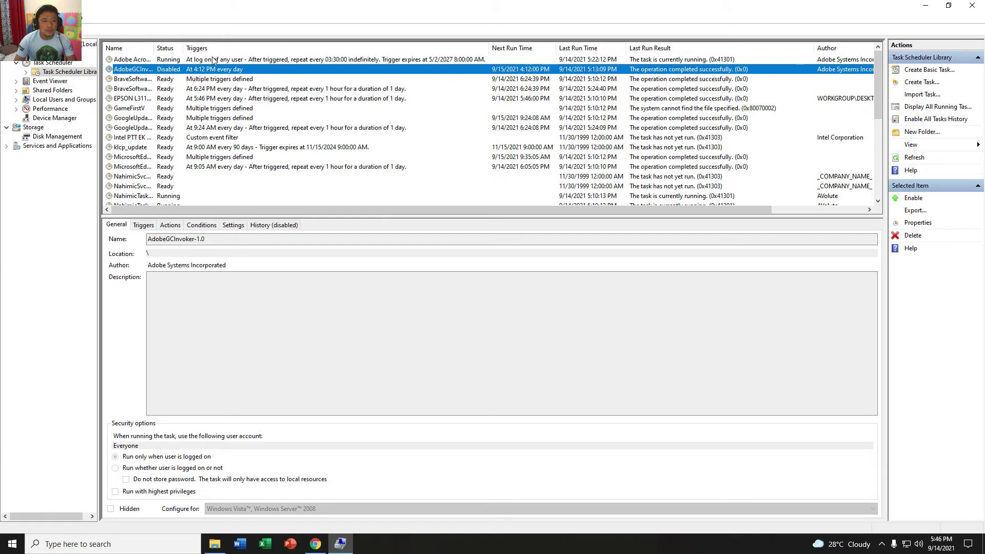
click(697, 61)
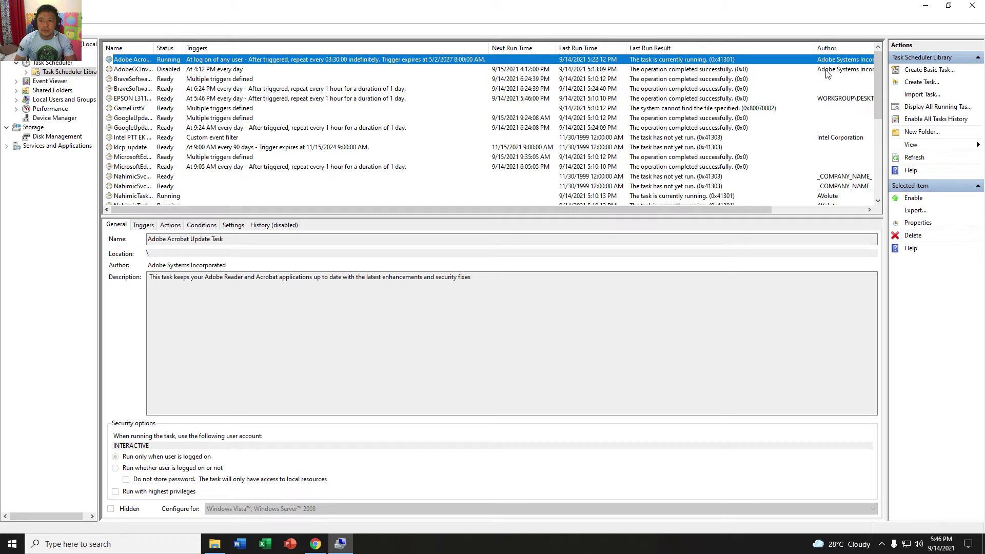
Quit the Adobe Acrobat DC Updater from the notification area's hidden icons
click(881, 544)
right_click(863, 522)
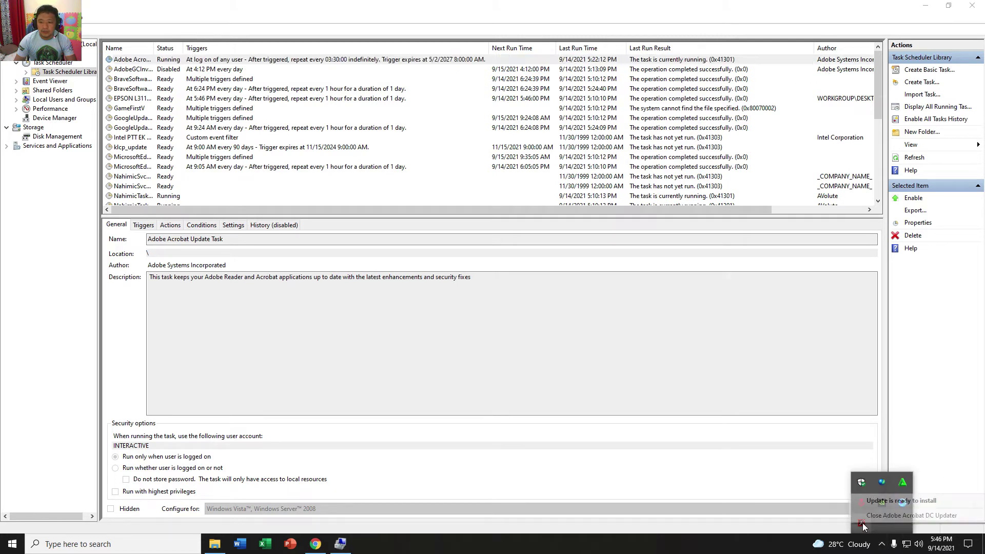
click(878, 517)
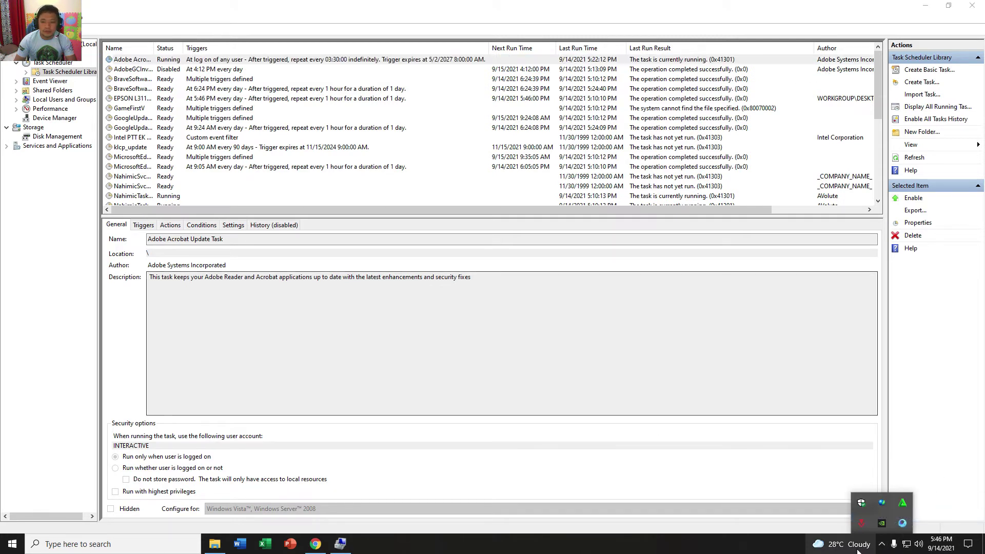
click(881, 545)
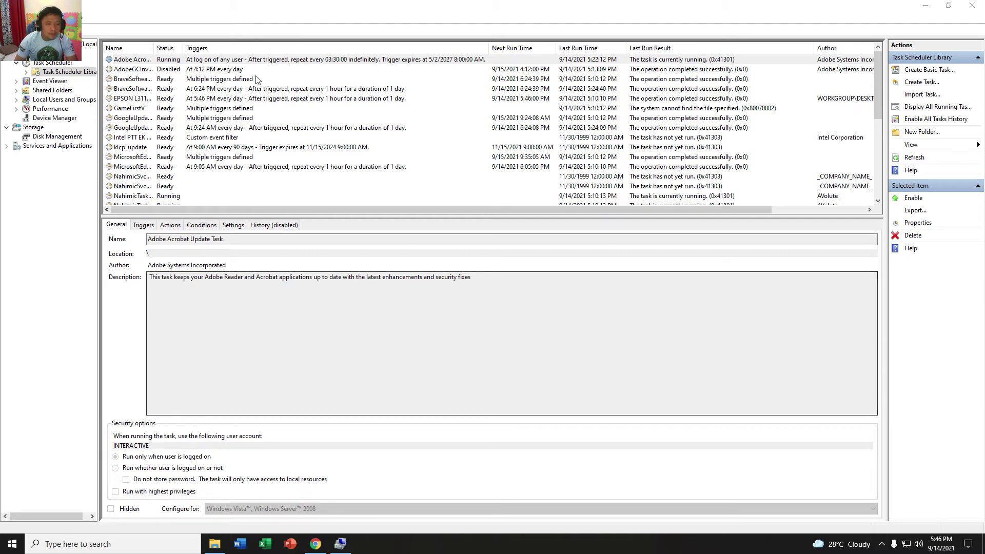
click(240, 77)
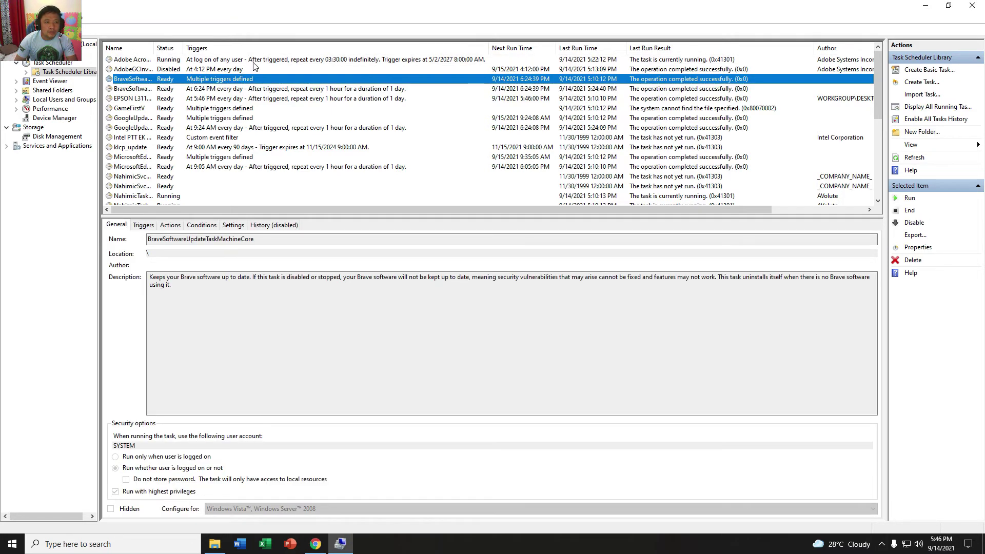
Verify both Adobe tasks offer only Enable, then close Computer Management
right_click(260, 61)
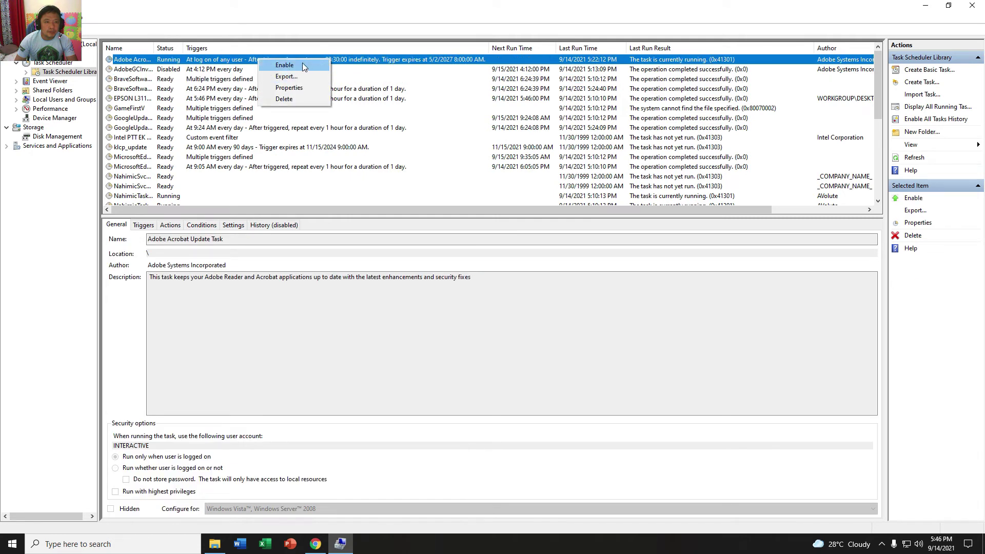
right_click(237, 73)
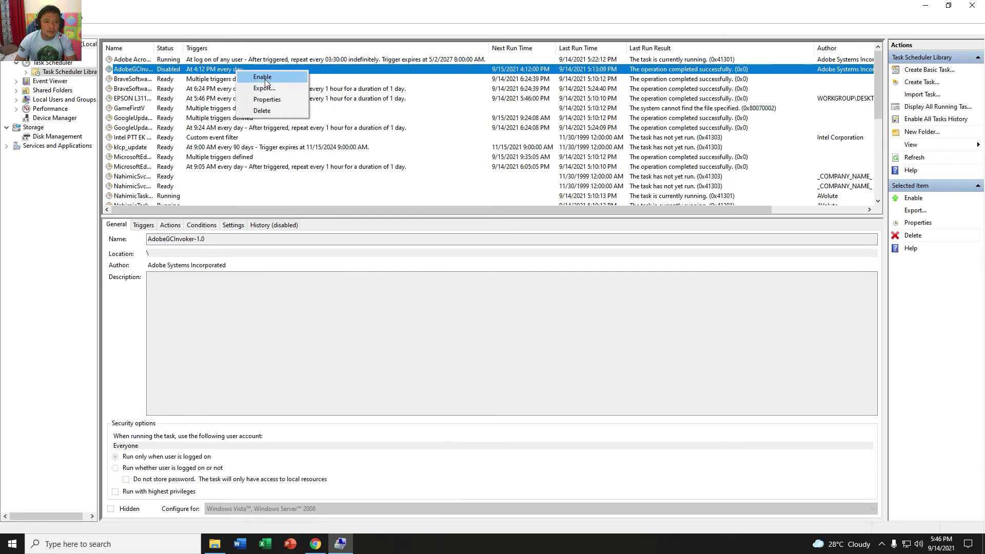
click(419, 357)
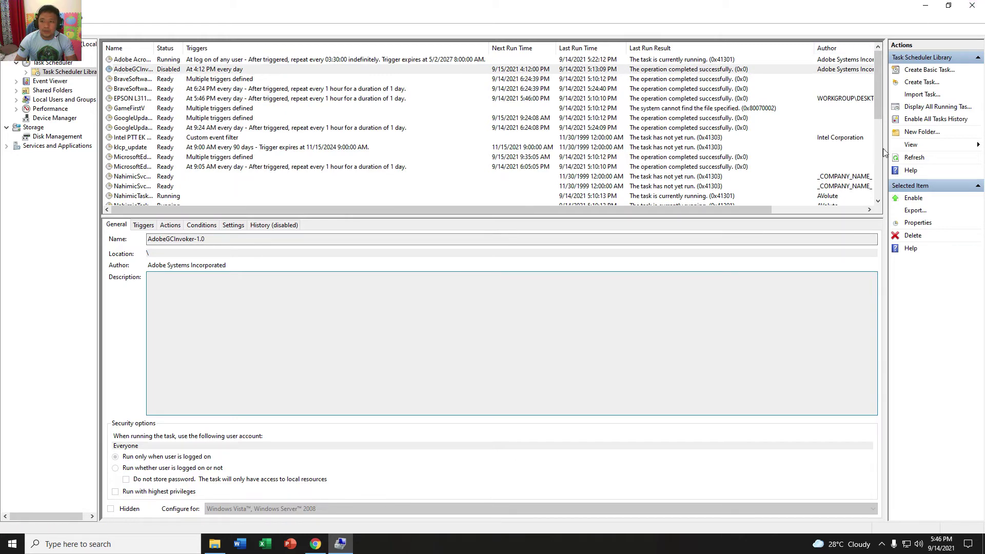
click(328, 60)
click(314, 71)
click(266, 59)
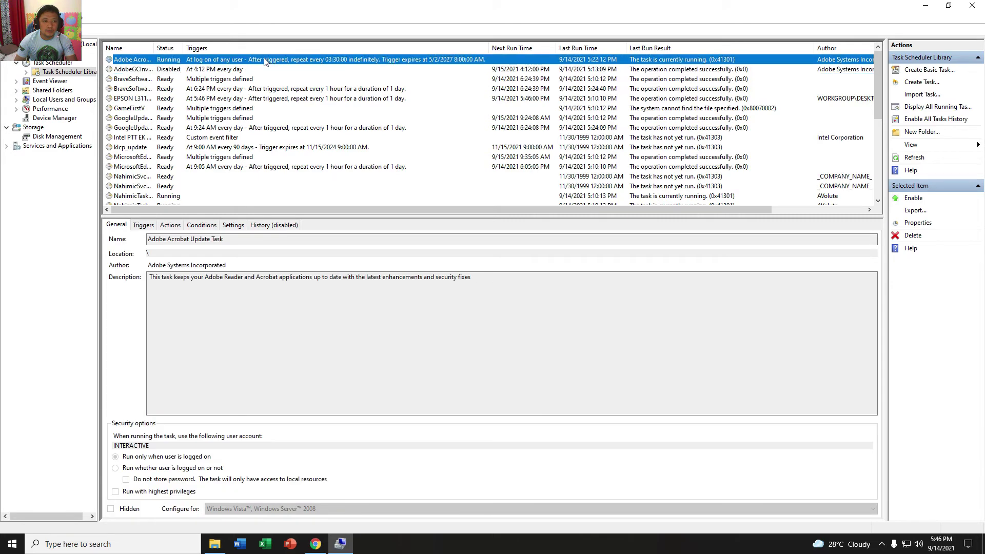
click(258, 69)
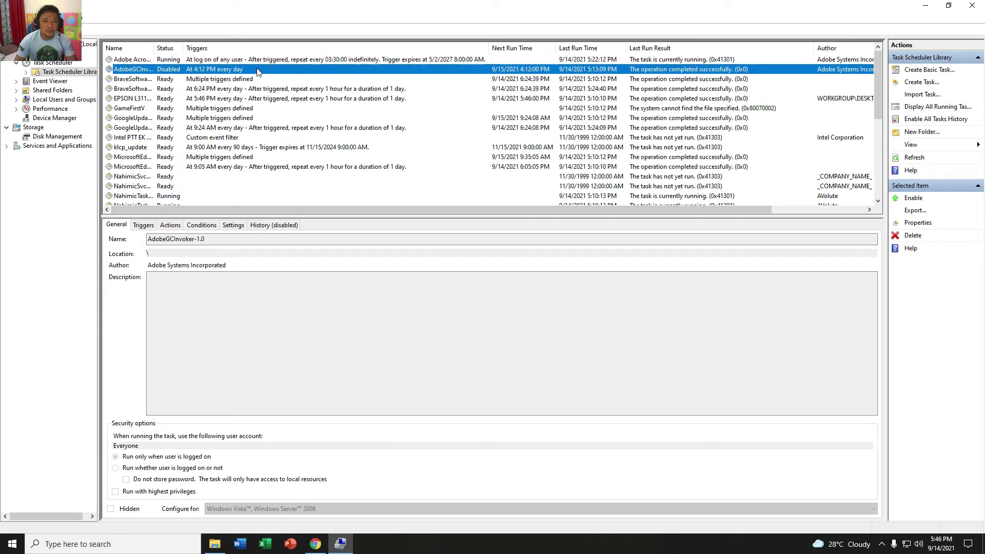
click(972, 6)
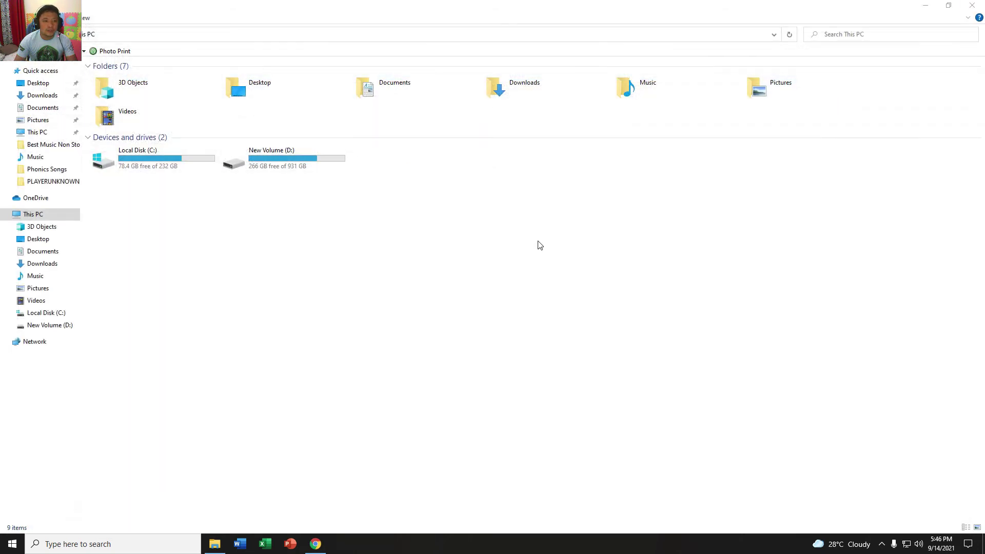
Close File Explorer, launch Adobe Acrobat DC, then close it and check the hidden tray icons for an updater
click(981, 5)
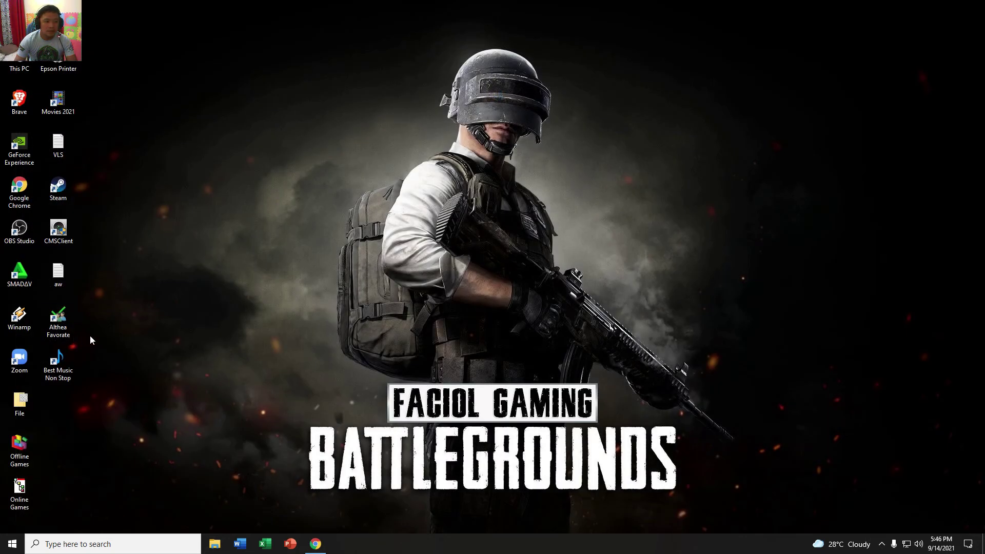
click(12, 543)
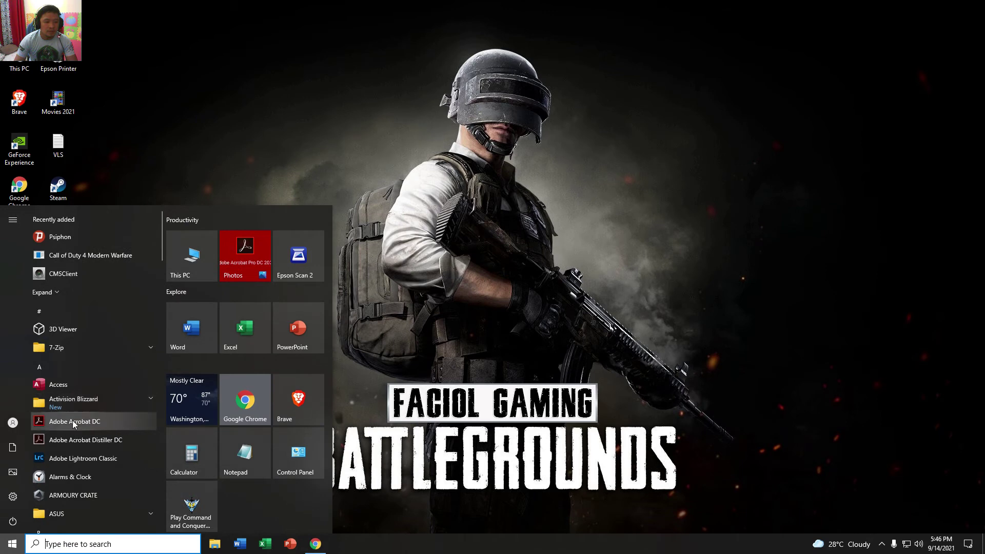
click(73, 421)
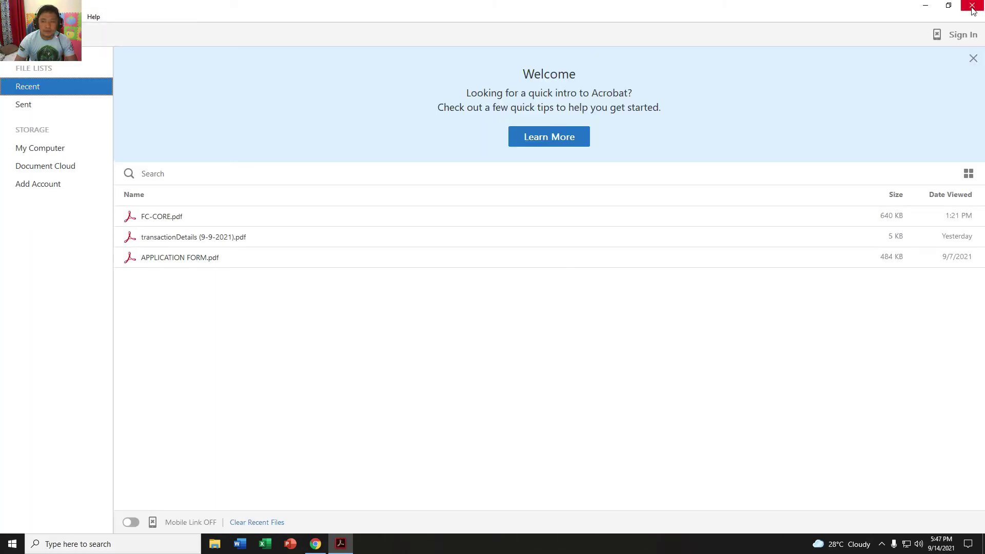
click(973, 7)
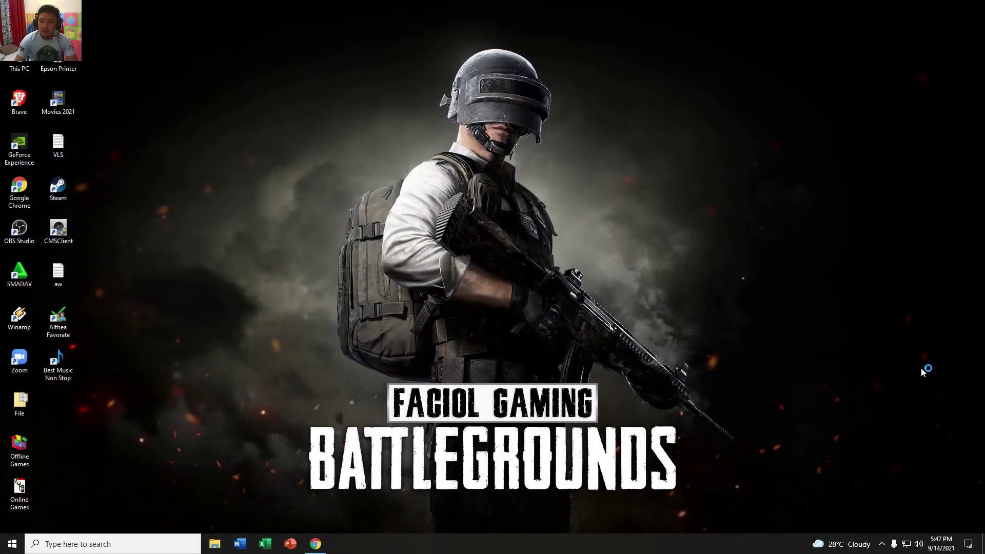
click(881, 544)
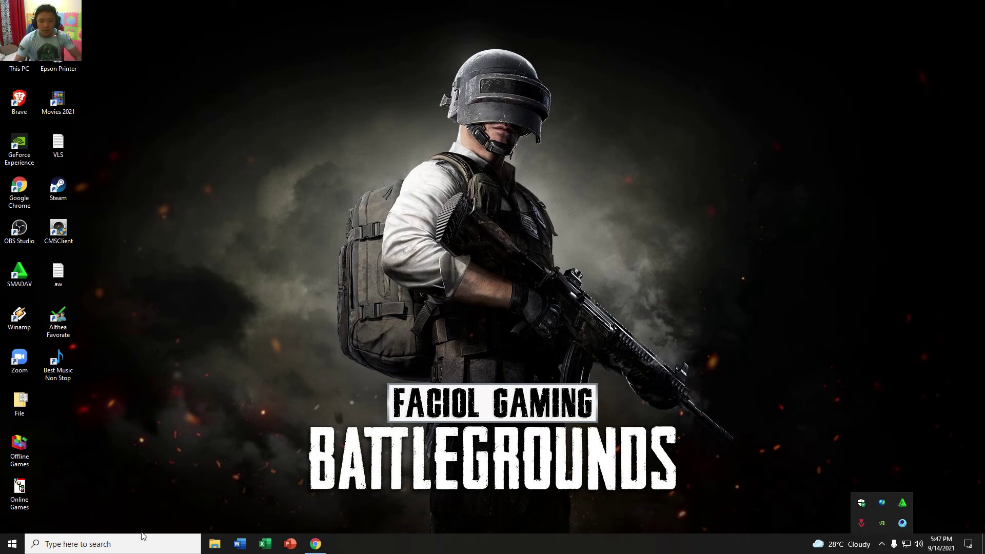
Launch Adobe Acrobat DC again, confirm no updater appears among the hidden tray icons, and close it
click(13, 543)
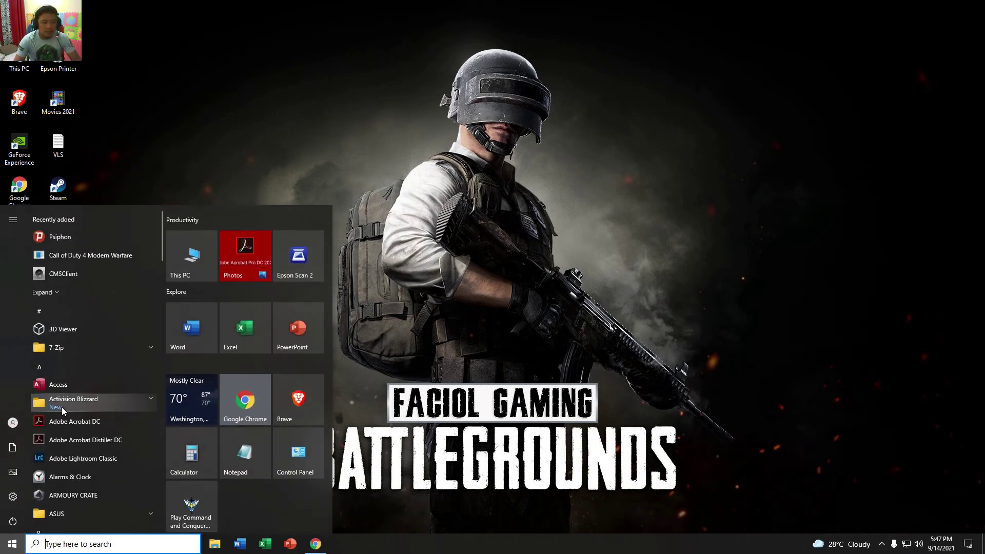
click(72, 426)
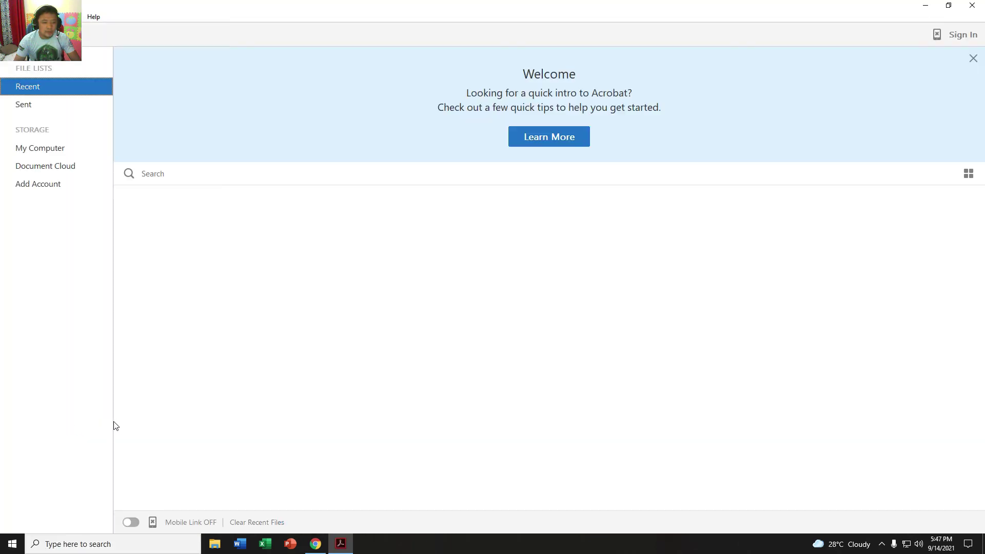
click(883, 546)
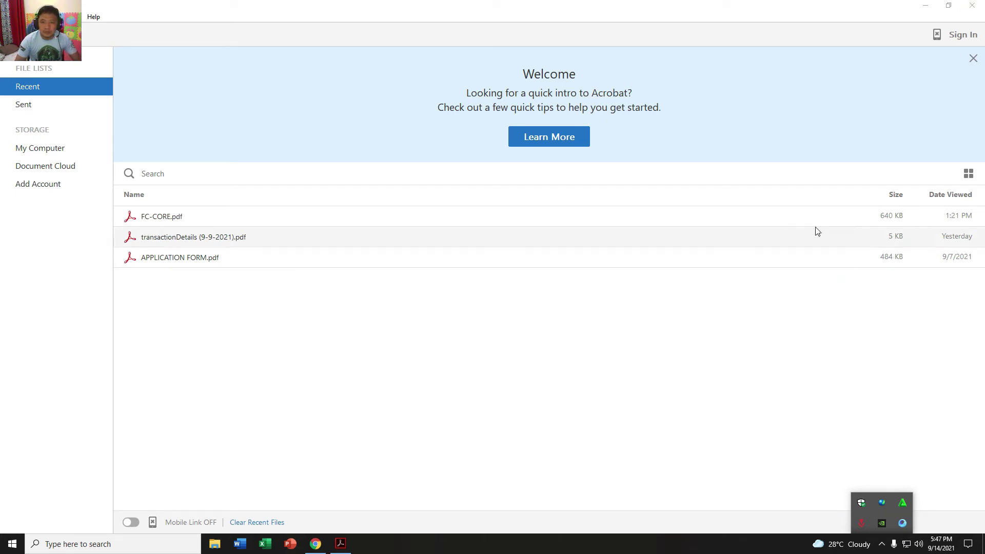
click(882, 544)
click(972, 5)
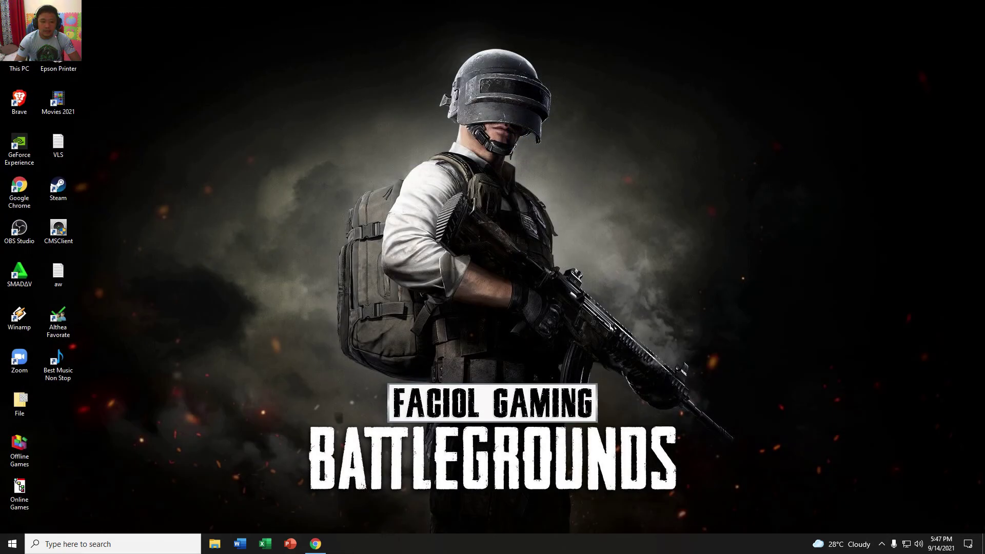
Switch the browser to the YIFY movies tab, minimize it, and launch Notepad from Start search
click(315, 544)
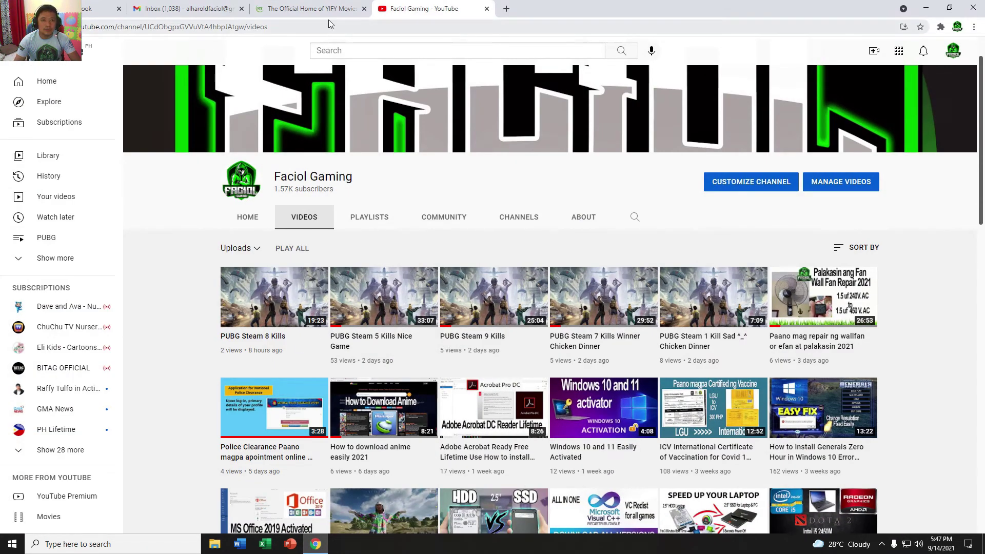
click(328, 9)
click(926, 7)
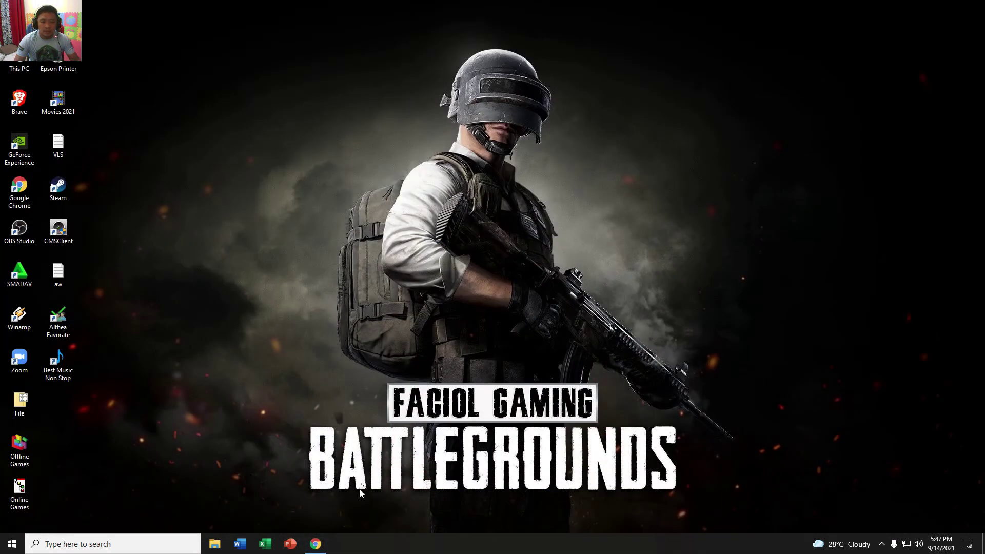
click(13, 544)
click(156, 543)
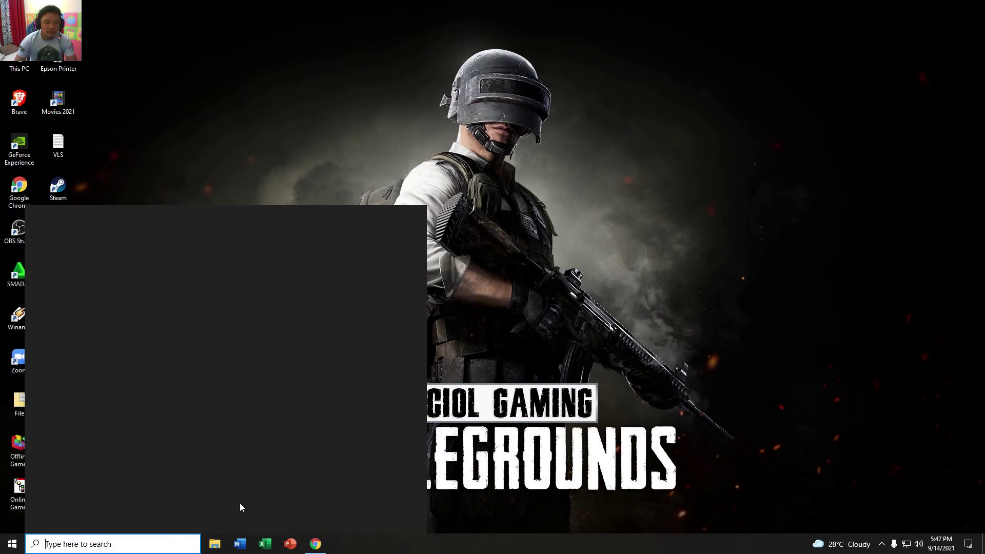
click(374, 290)
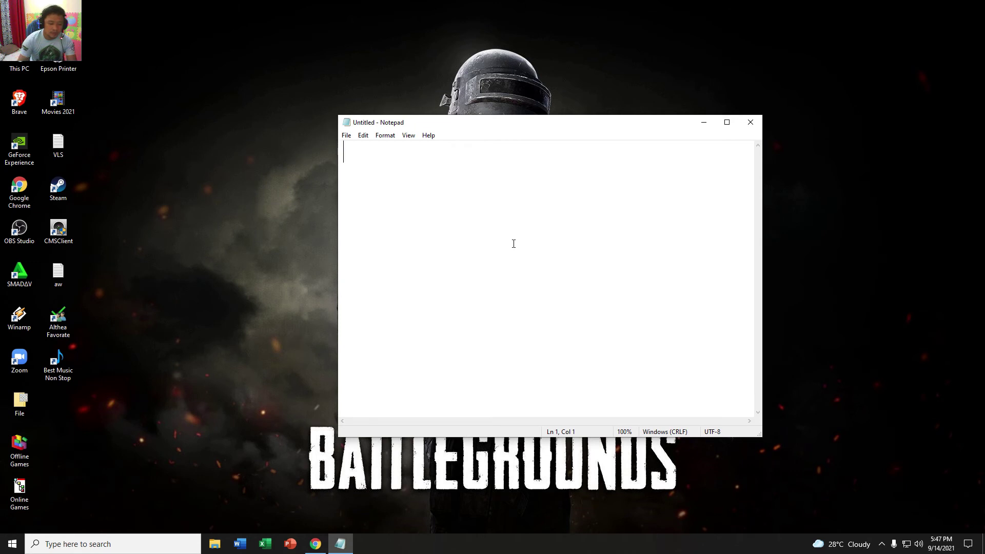
Write 'Steps: services.msc' and 'Steps 2: My PC and manage' in the note, fixing the typo
text(Steps)
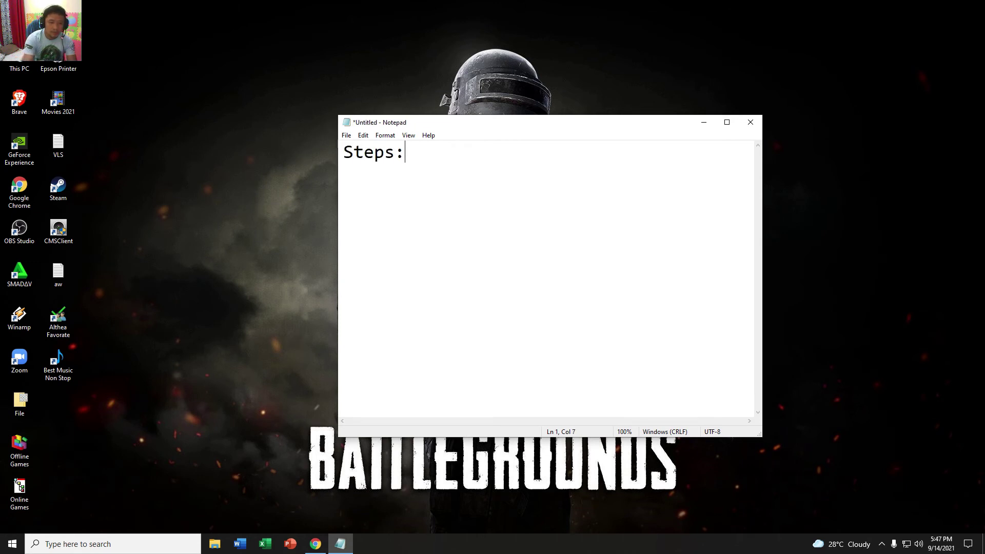
text(: services.msc)
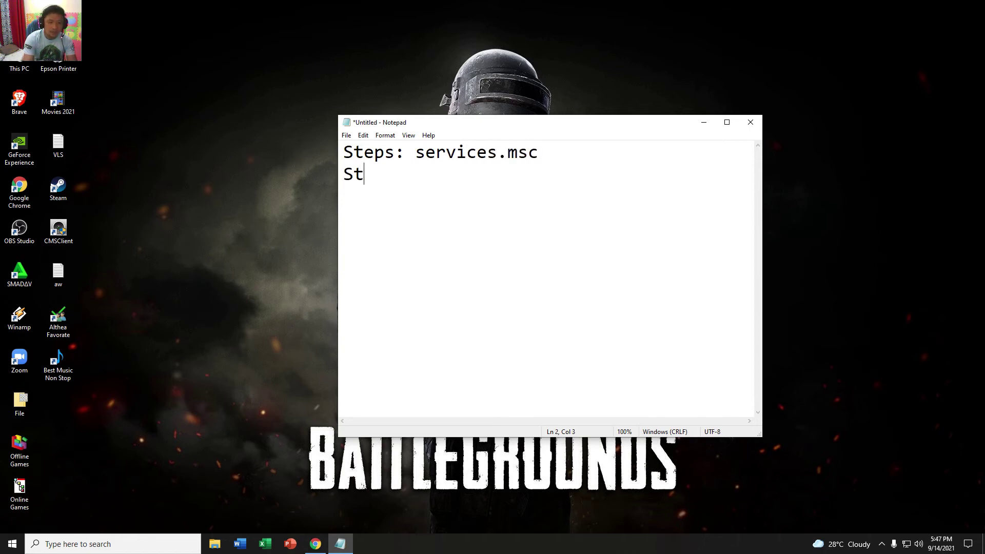
text(eps1)
key(BackSpace)
text(2: My PC an)
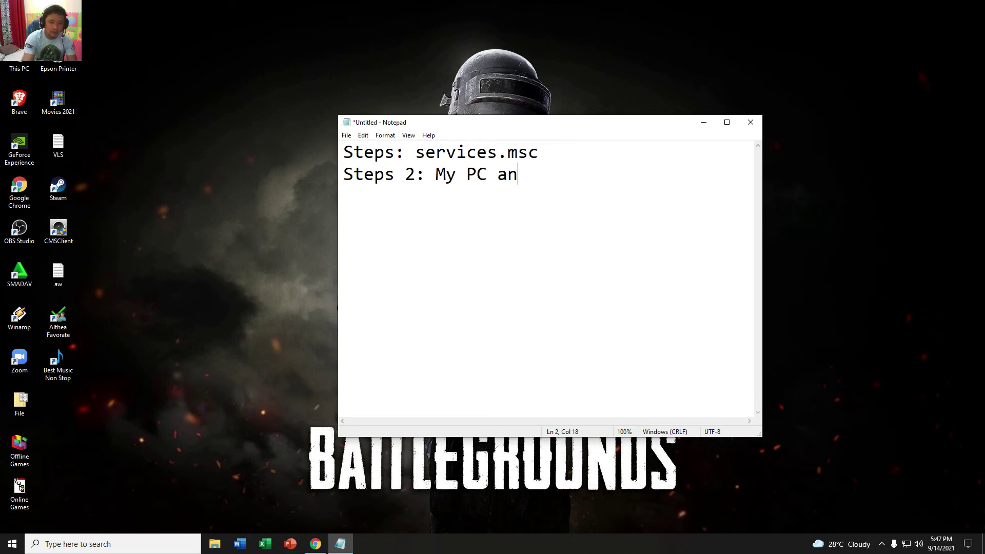
text(d manage)
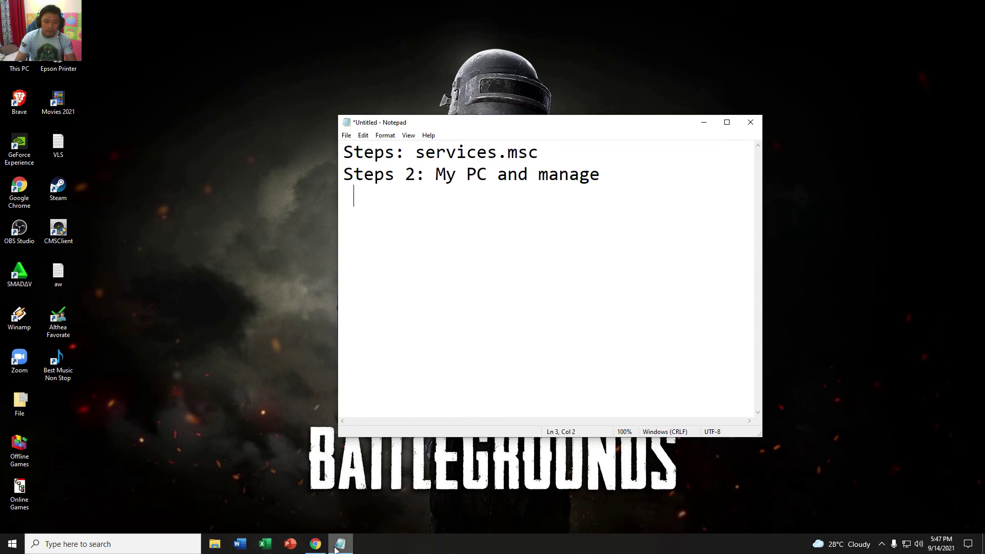
click(316, 543)
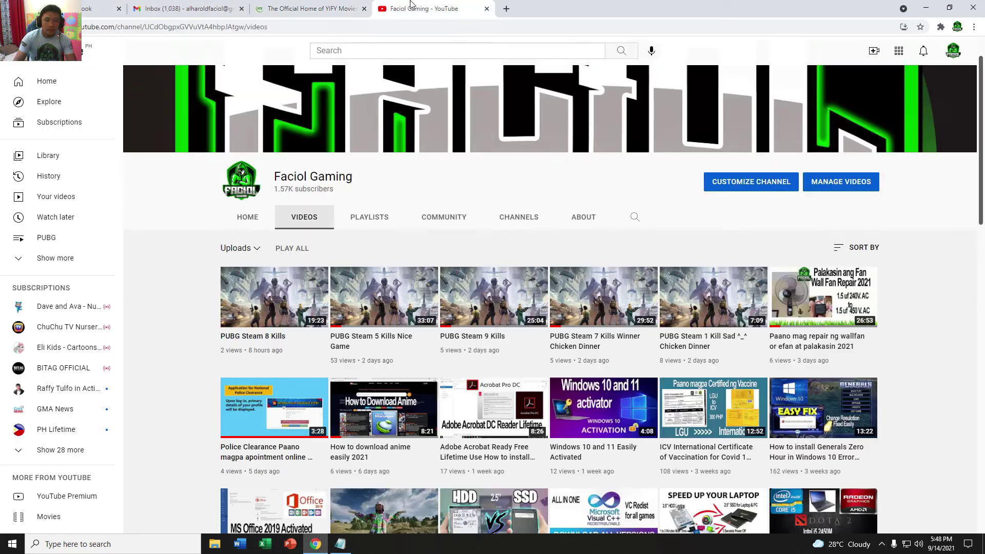
Scroll the YouTube channel's videos tab, then minimize the browser and relaunch Adobe Acrobat DC
click(424, 8)
scroll(631, 303, down, 2)
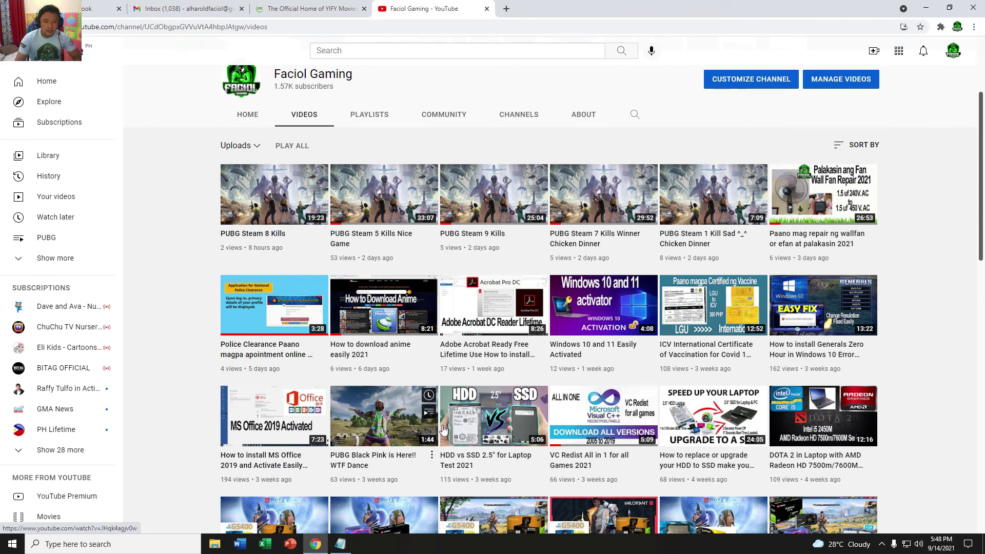
click(315, 544)
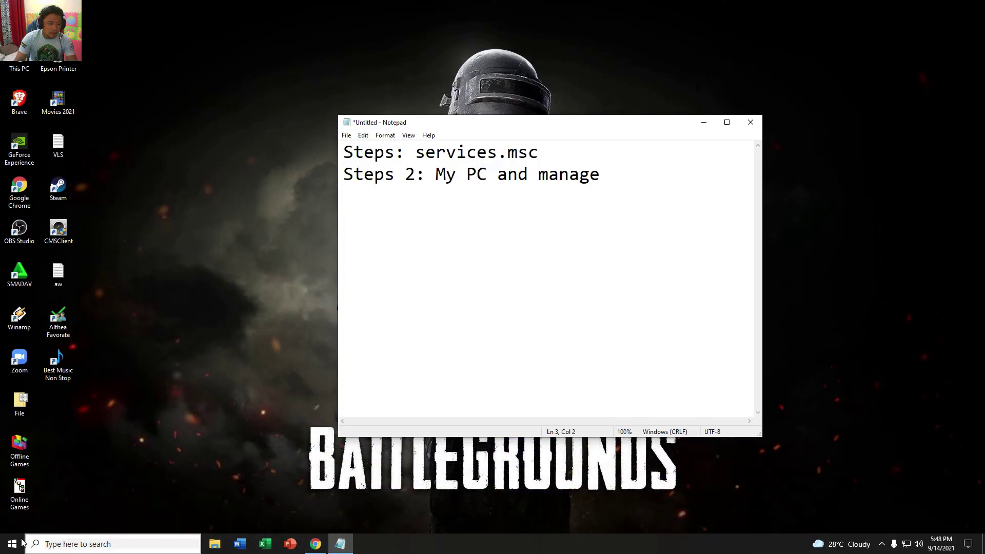
click(13, 545)
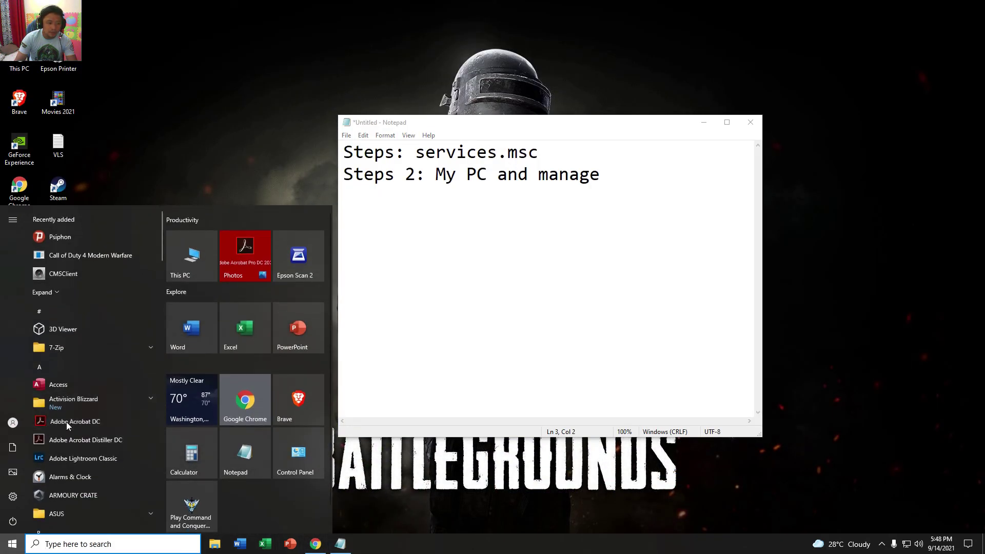
click(66, 422)
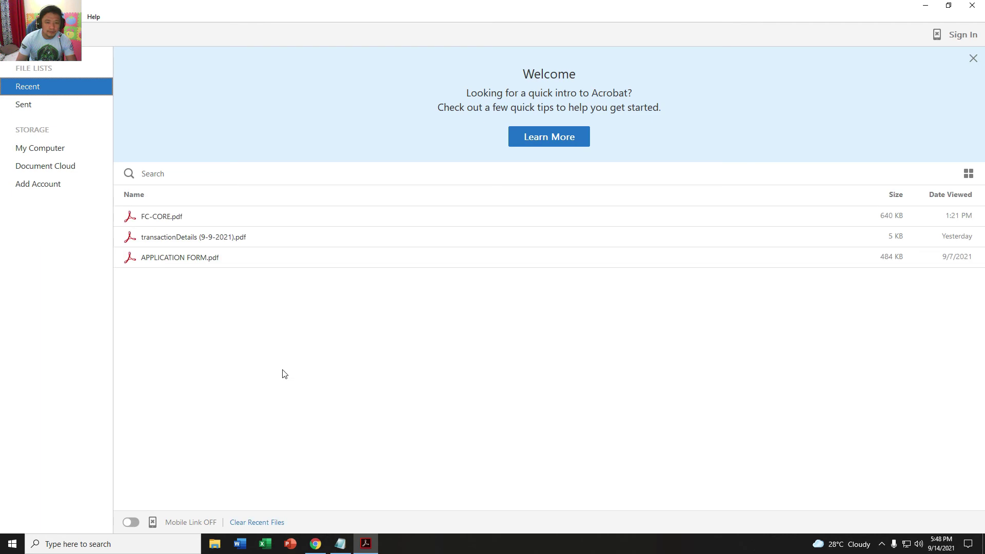
Open transactionDetails (9-9-2021).pdf after dismissing the missing APPLICATION FORM.pdf warning, confirm no updater runs, and close Acrobat
double_click(229, 263)
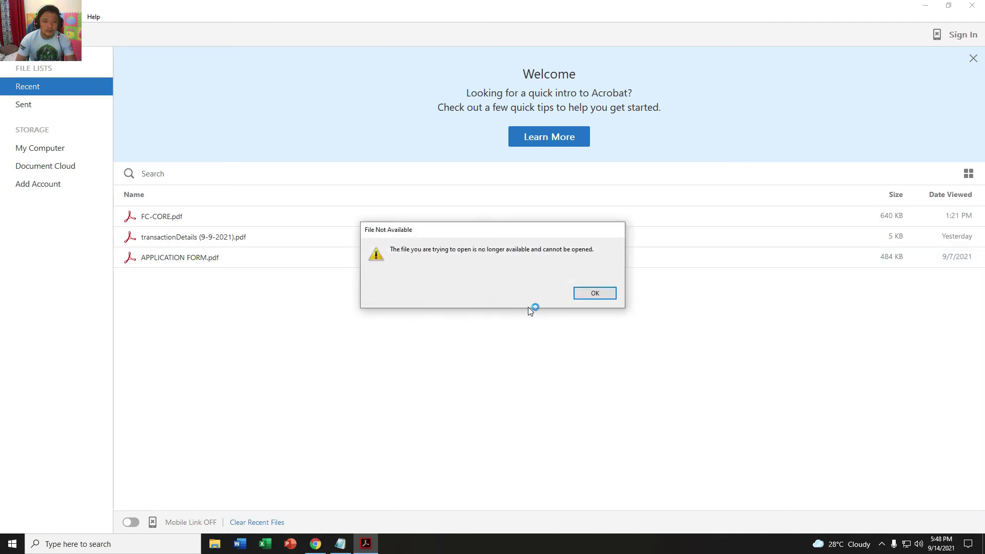
click(584, 294)
double_click(306, 238)
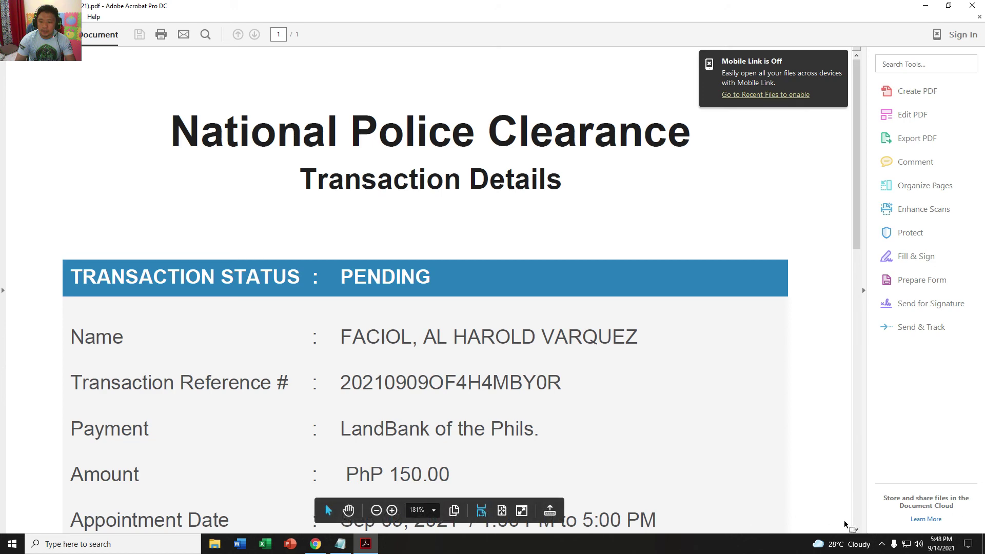
scroll(703, 378, down, 5)
scroll(671, 352, up, 5)
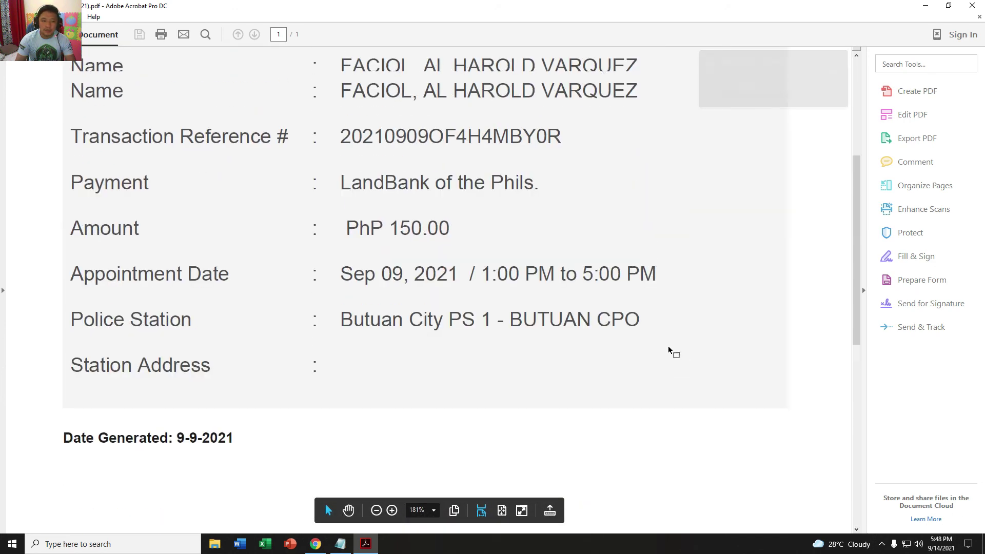
scroll(606, 369, down, 5)
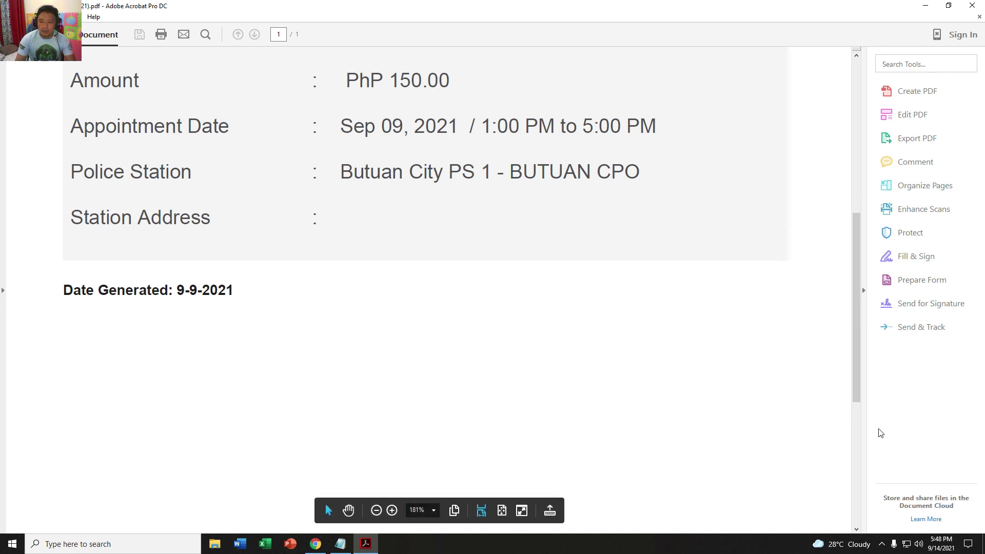
click(882, 543)
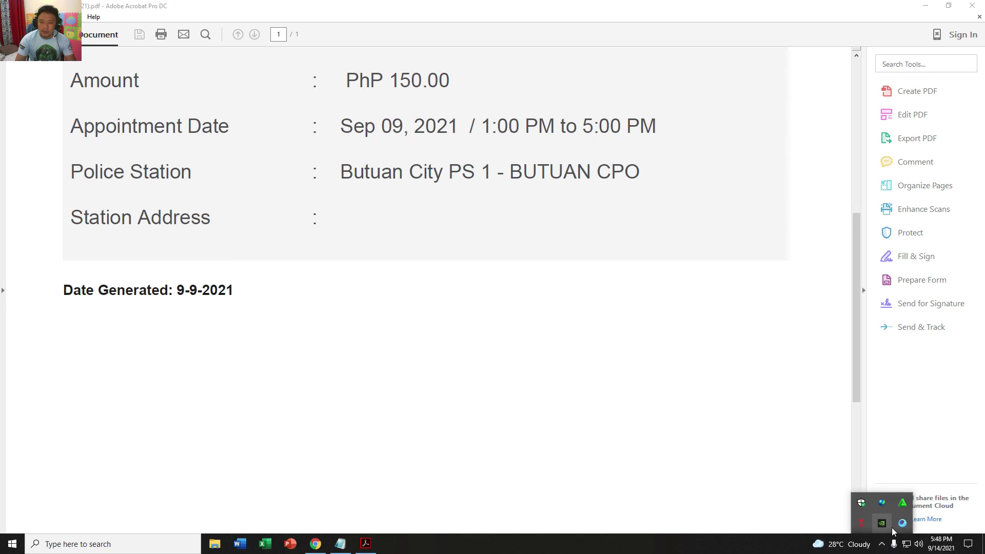
click(981, 4)
Select and deselect the notes text, then bring back the YouTube channel page and highlight its name
drag(640, 194, 339, 140)
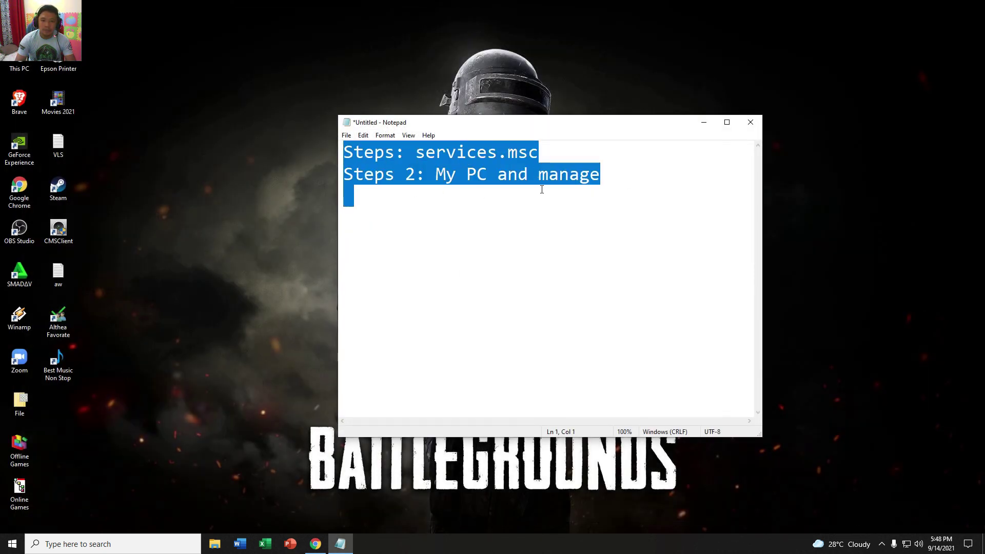
click(367, 388)
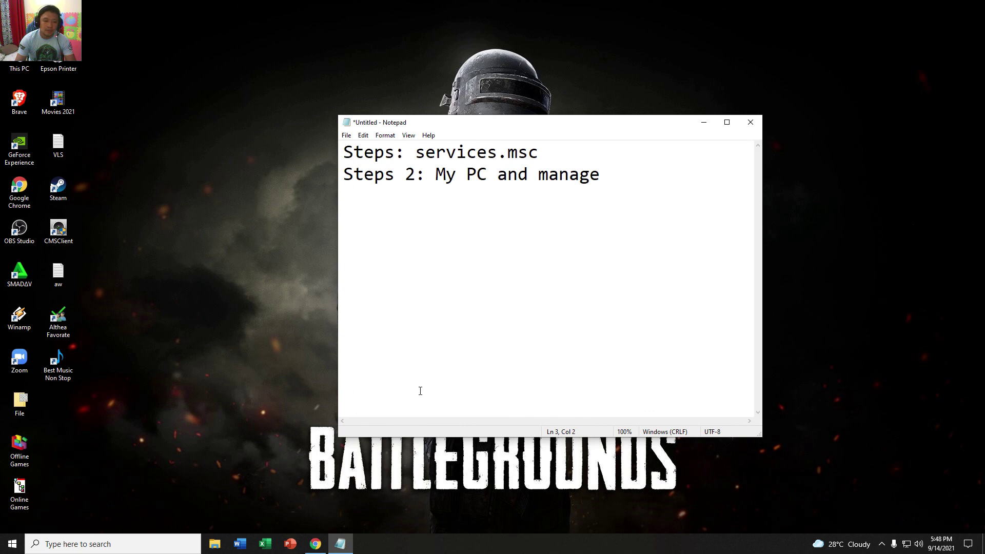
click(316, 544)
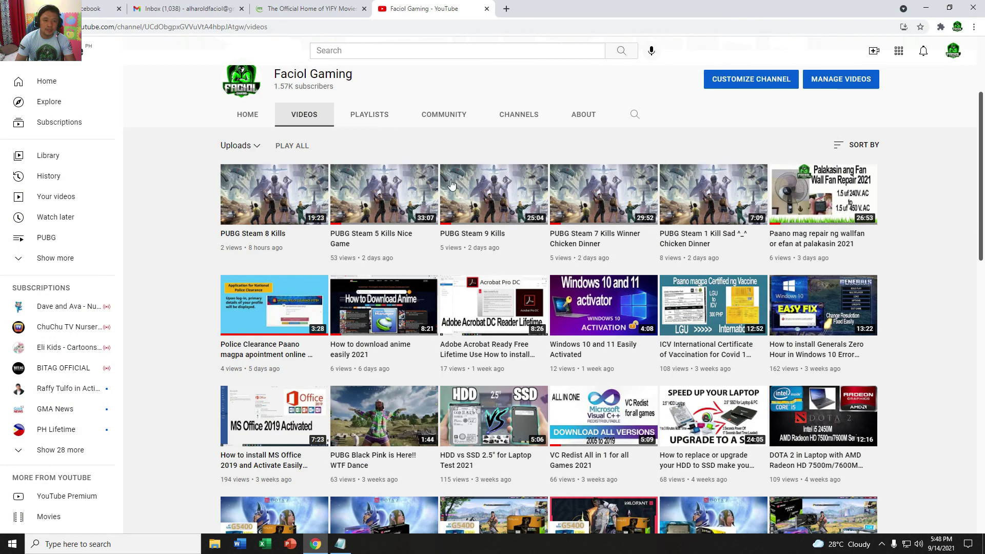
scroll(451, 184, up, 3)
drag(353, 227, 266, 231)
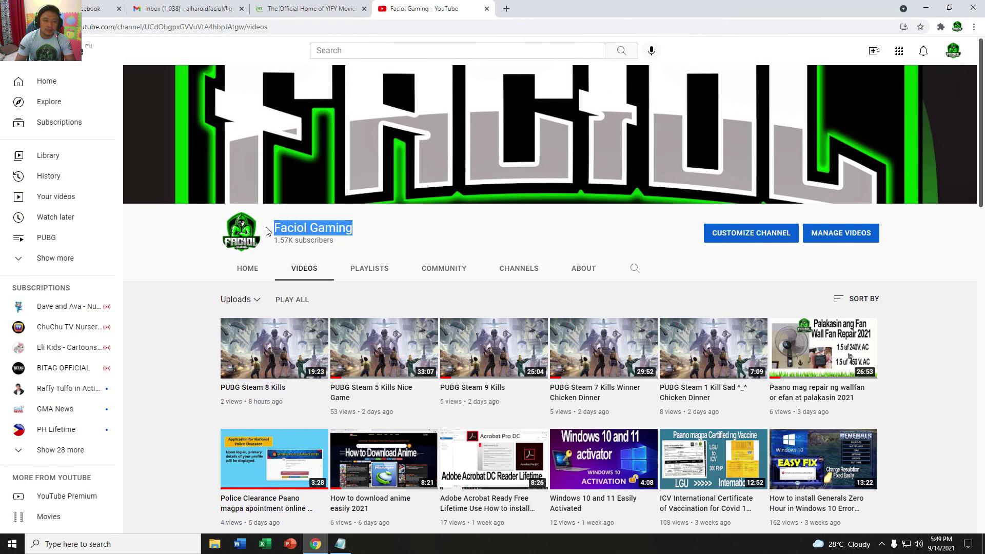
click(438, 236)
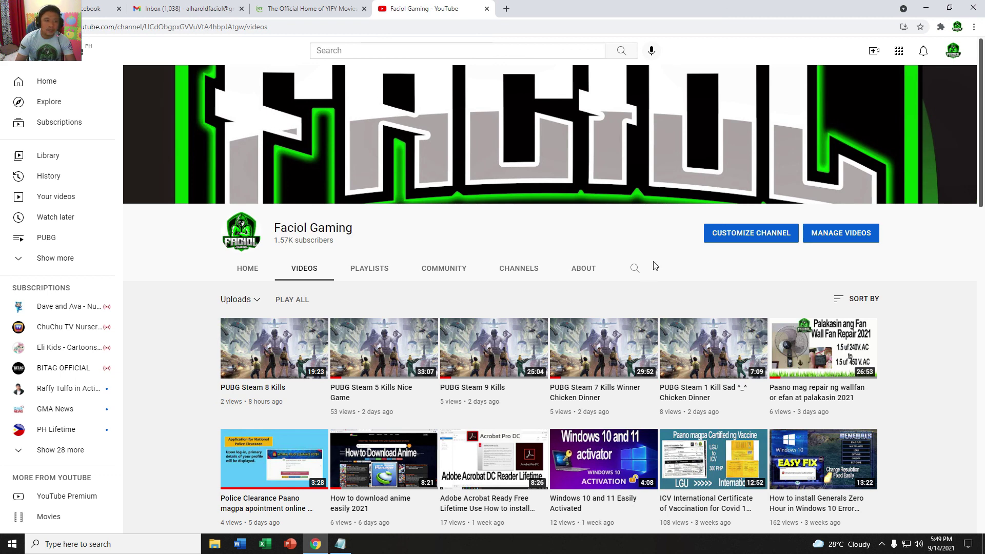